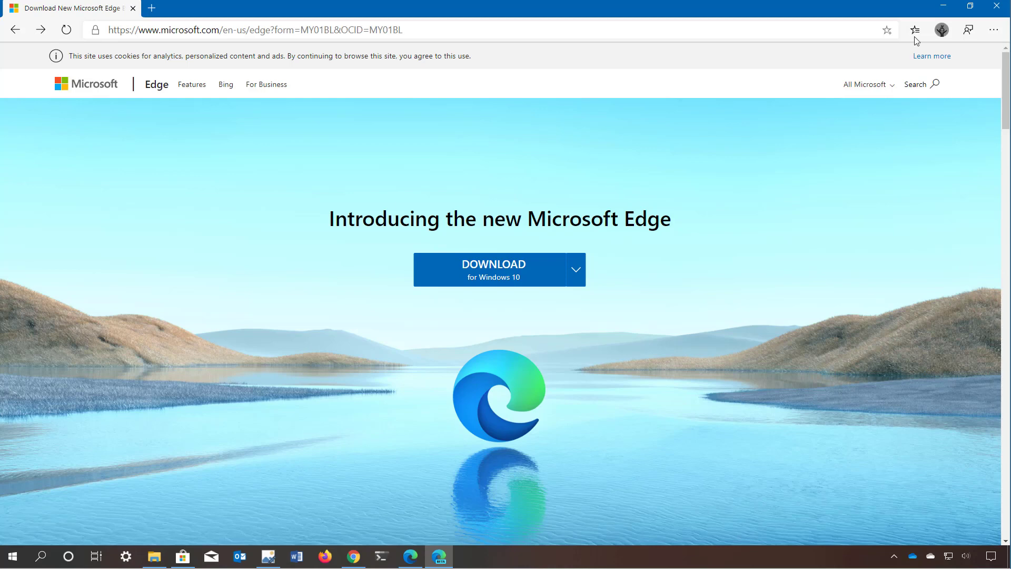
Start the new Edge welcome setup, preview the new tab layouts, and choose the Inspirational layout.
{"action": "left_click", "coordinate": [943, 6]}
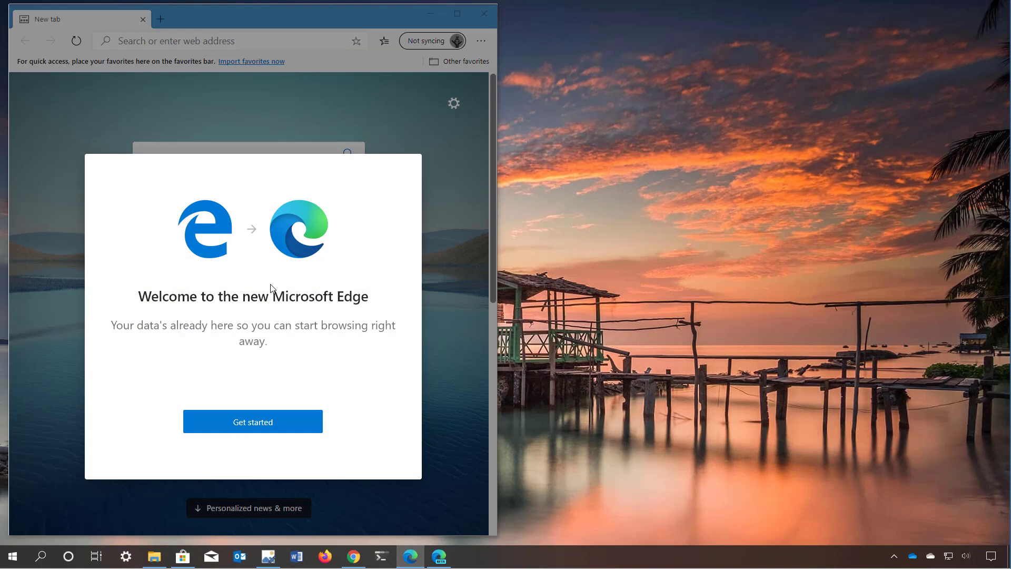
{"action": "left_click", "coordinate": [235, 425]}
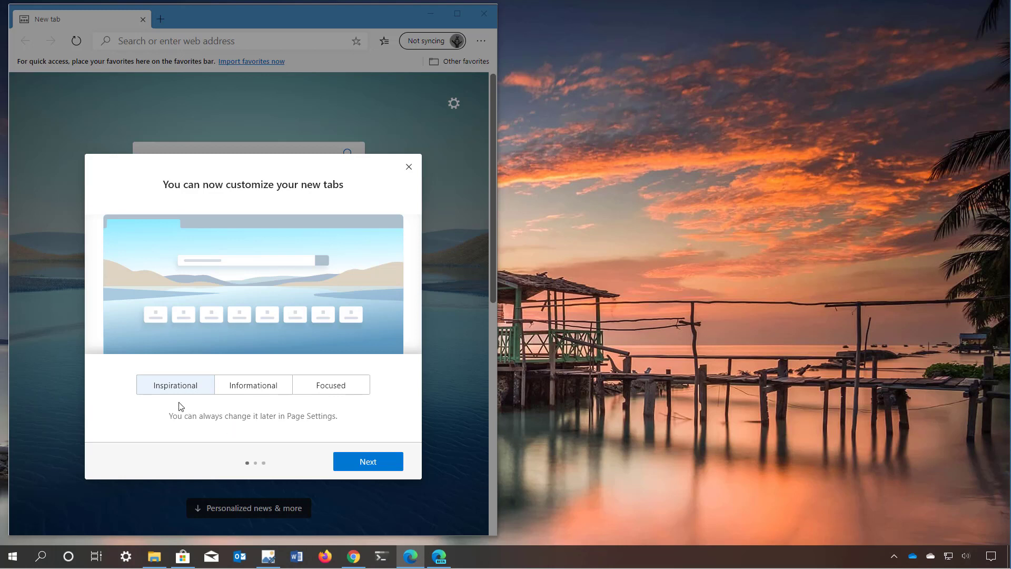
{"action": "left_click", "coordinate": [253, 392]}
{"action": "left_click", "coordinate": [185, 390]}
{"action": "left_click", "coordinate": [239, 389]}
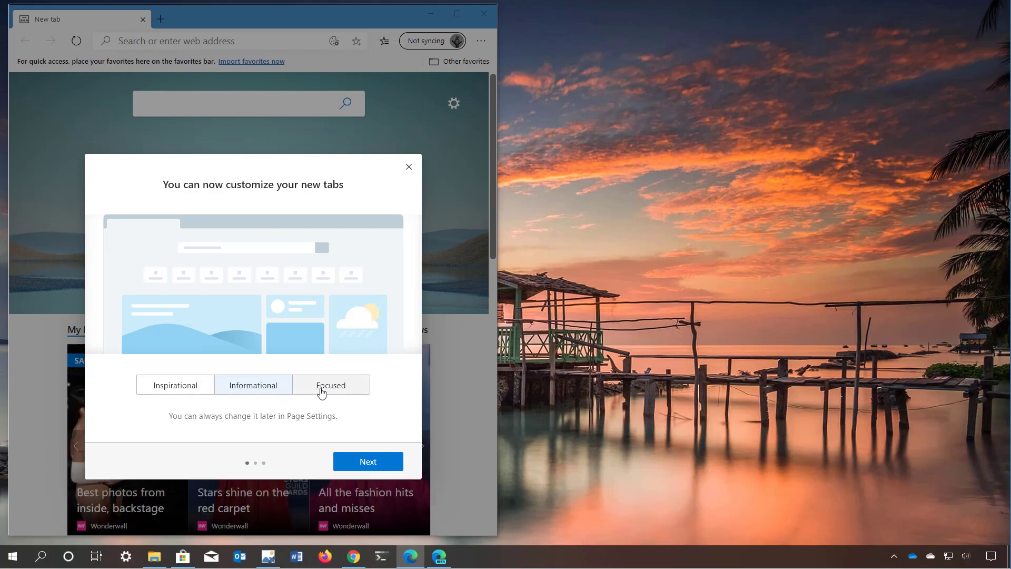
{"action": "left_click", "coordinate": [322, 392]}
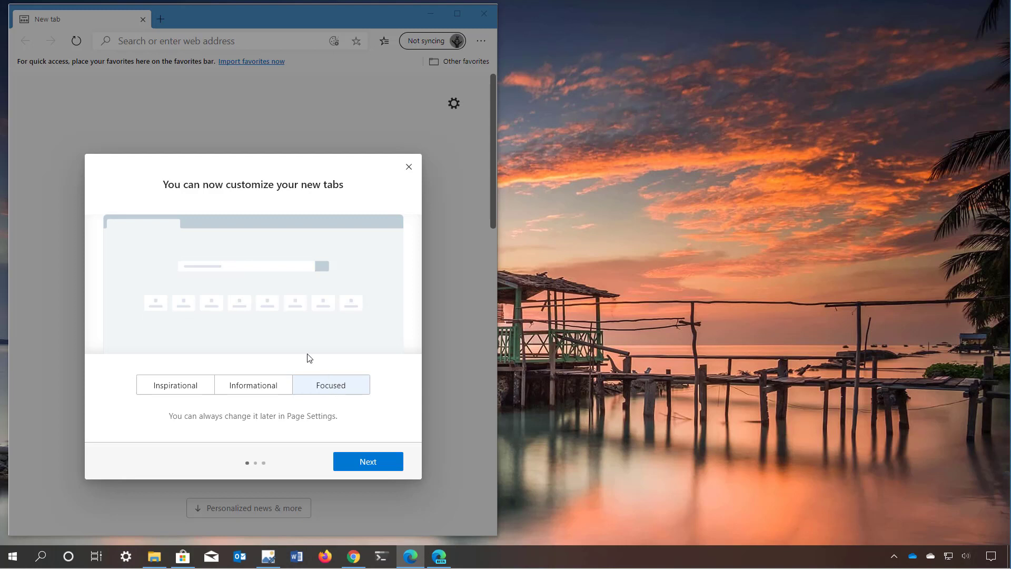
{"action": "left_click", "coordinate": [180, 387]}
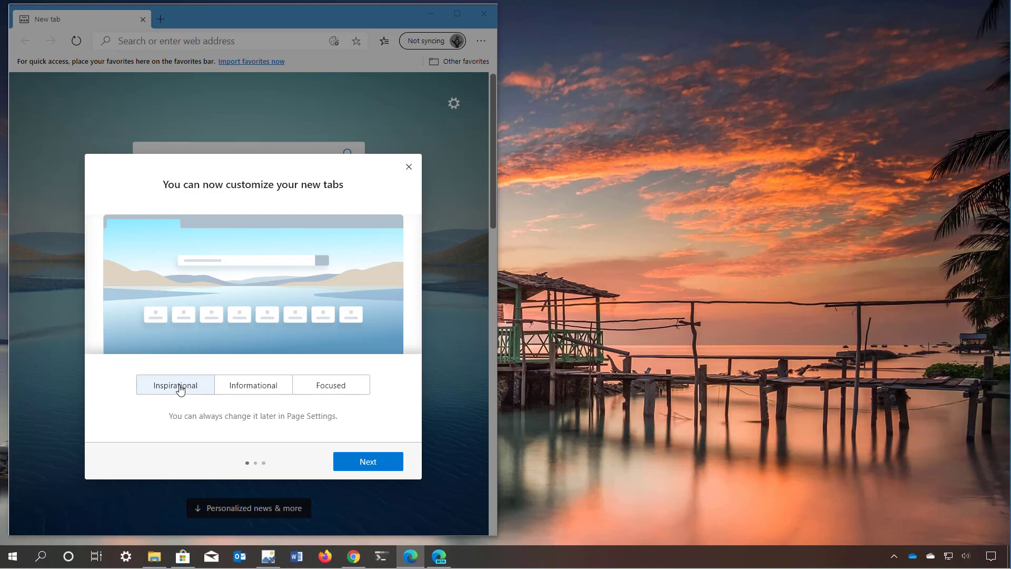
{"action": "left_click", "coordinate": [357, 466]}
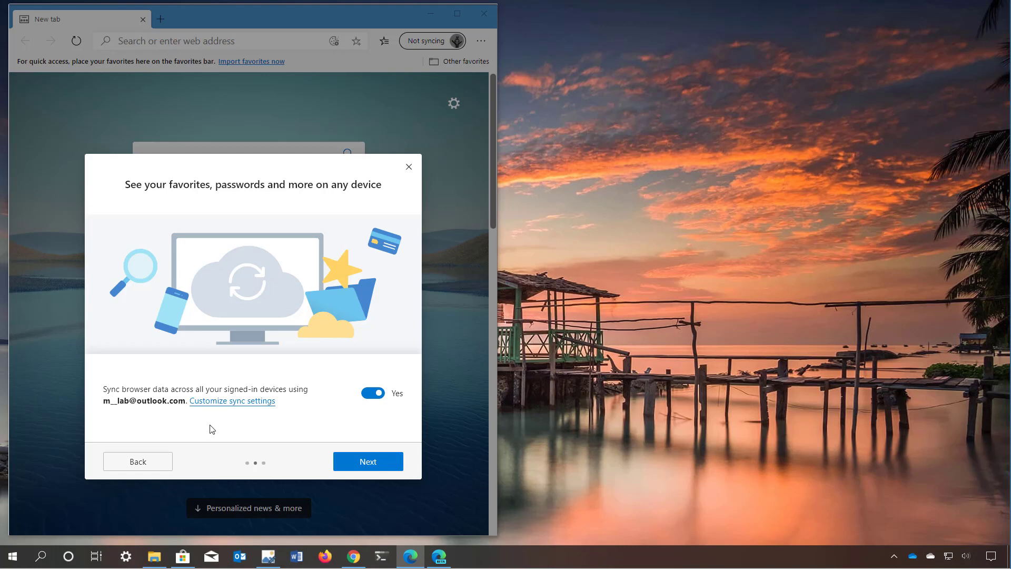
Review the sync items, keep browser data sync set to Yes, and confirm the setup with personalization allowed.
{"action": "left_click", "coordinate": [235, 401]}
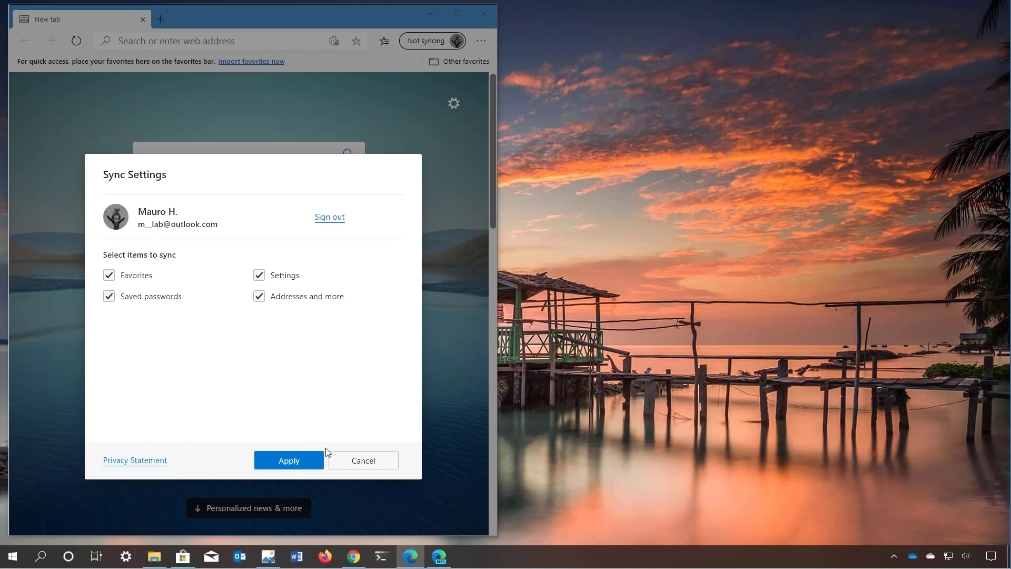
{"action": "left_click", "coordinate": [348, 462]}
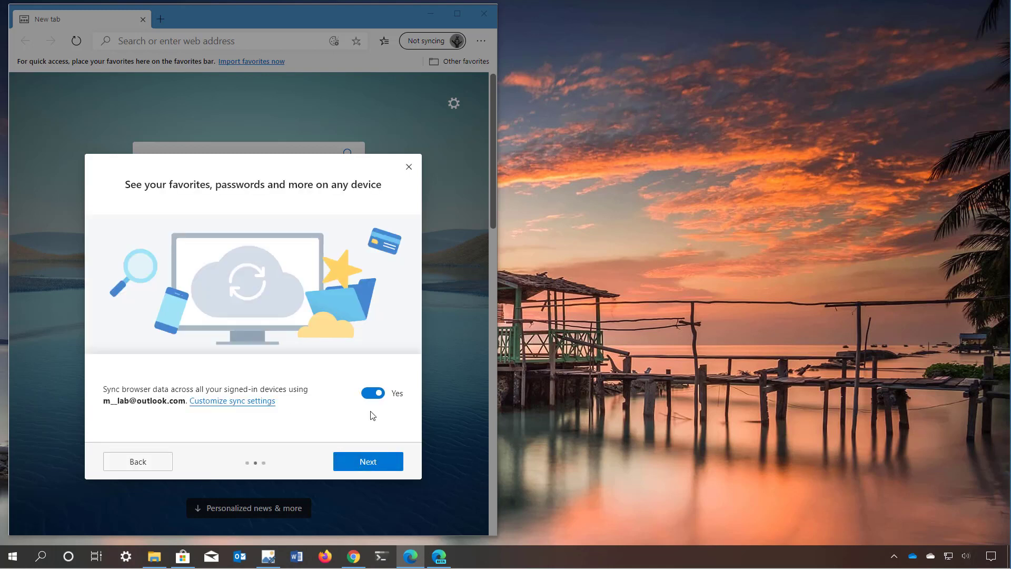
{"action": "left_click", "coordinate": [376, 393]}
{"action": "left_click", "coordinate": [377, 393]}
{"action": "left_click", "coordinate": [372, 463]}
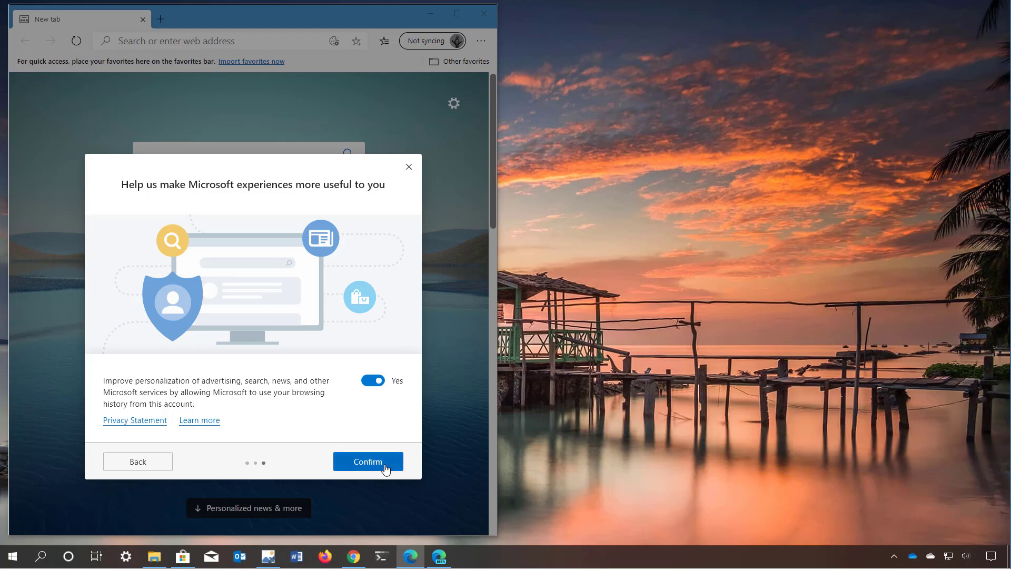
{"action": "left_click", "coordinate": [368, 461]}
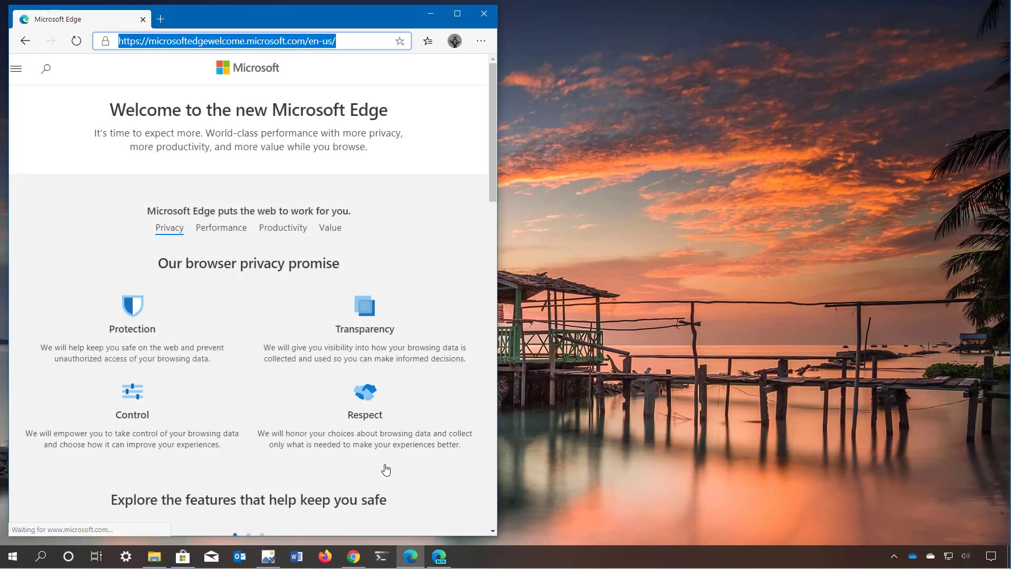
Maximize the browser window and open a new tab.
{"action": "left_click", "coordinate": [457, 14]}
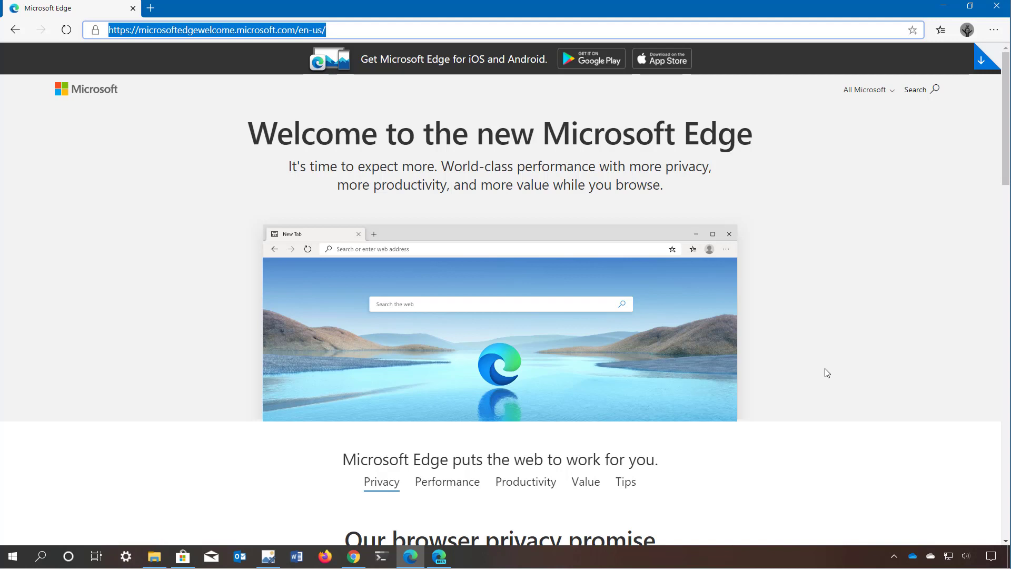
{"action": "left_click", "coordinate": [795, 422]}
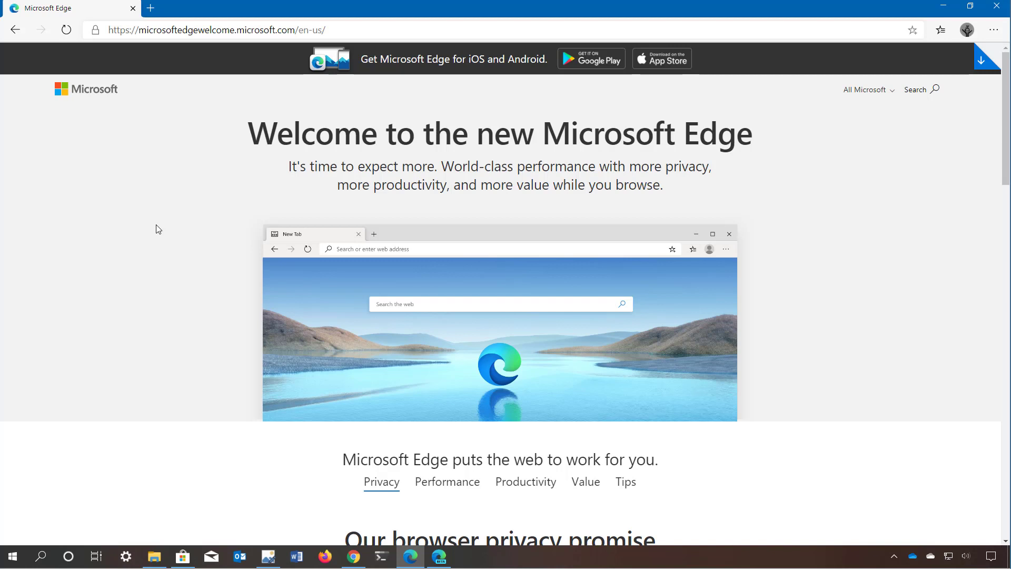
{"action": "left_click", "coordinate": [151, 8]}
Look over the browser's main menu commands and the profile's account and sync options.
{"action": "left_click", "coordinate": [992, 35]}
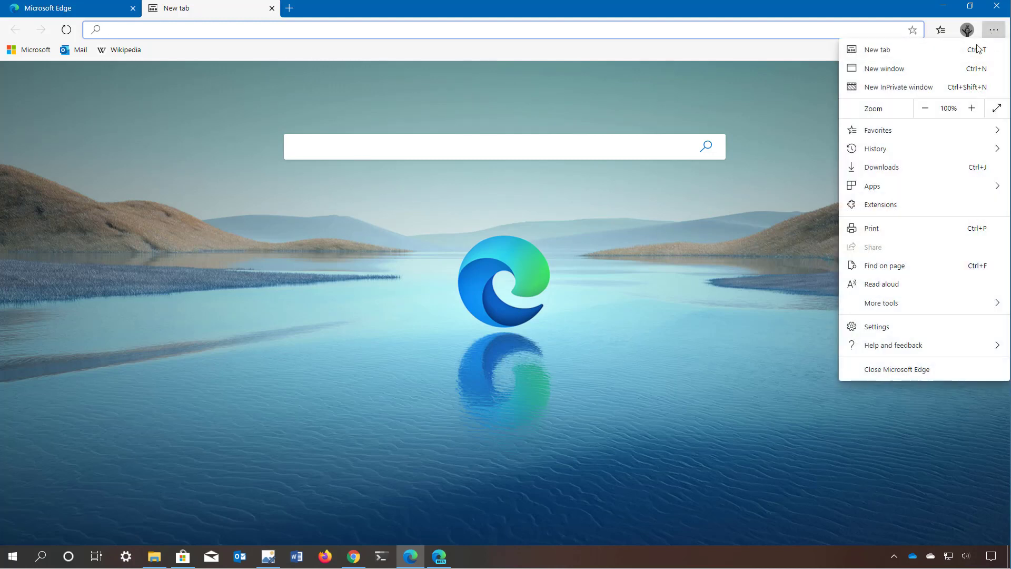
{"action": "mouse_move", "coordinate": [899, 342]}
{"action": "left_click", "coordinate": [642, 254]}
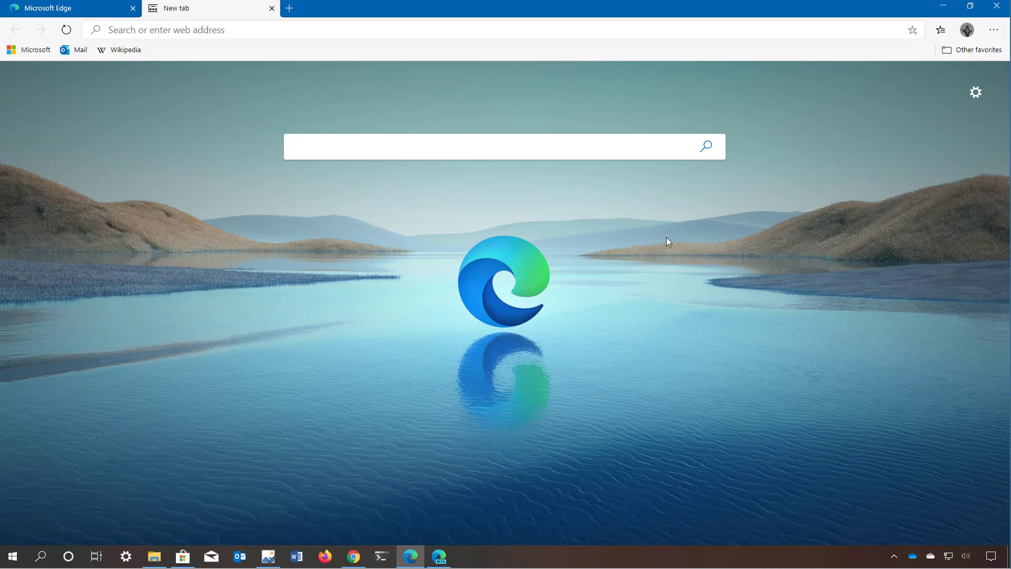
{"action": "left_click", "coordinate": [969, 30]}
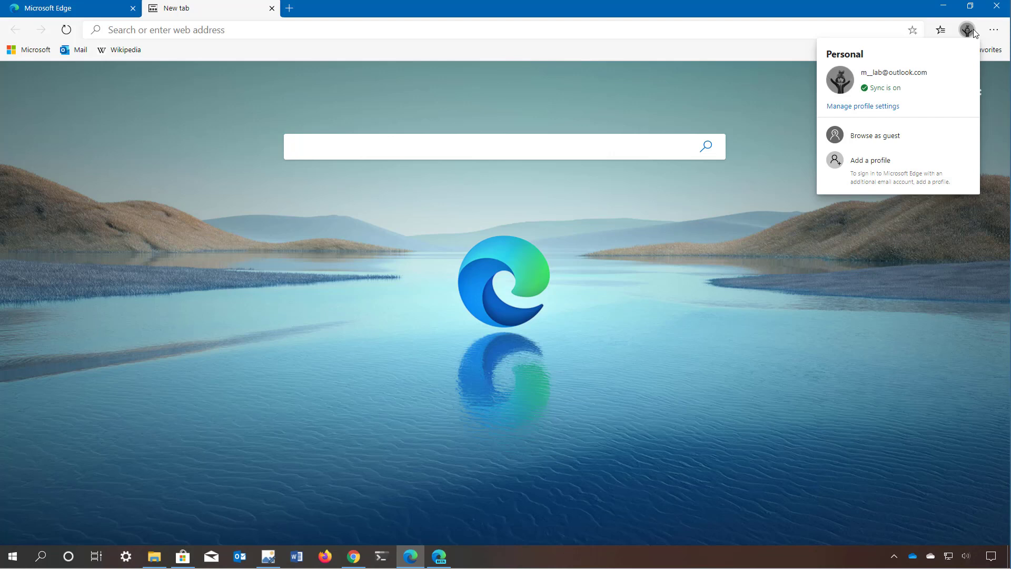
{"action": "left_click", "coordinate": [871, 261]}
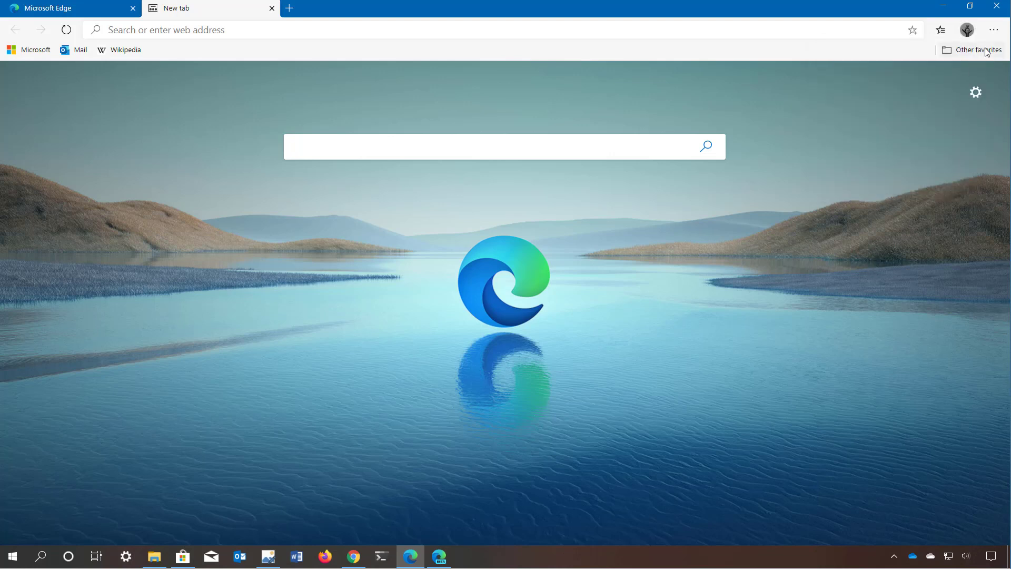
Open the browser settings and go to the profile's Sync page.
{"action": "left_click", "coordinate": [995, 30]}
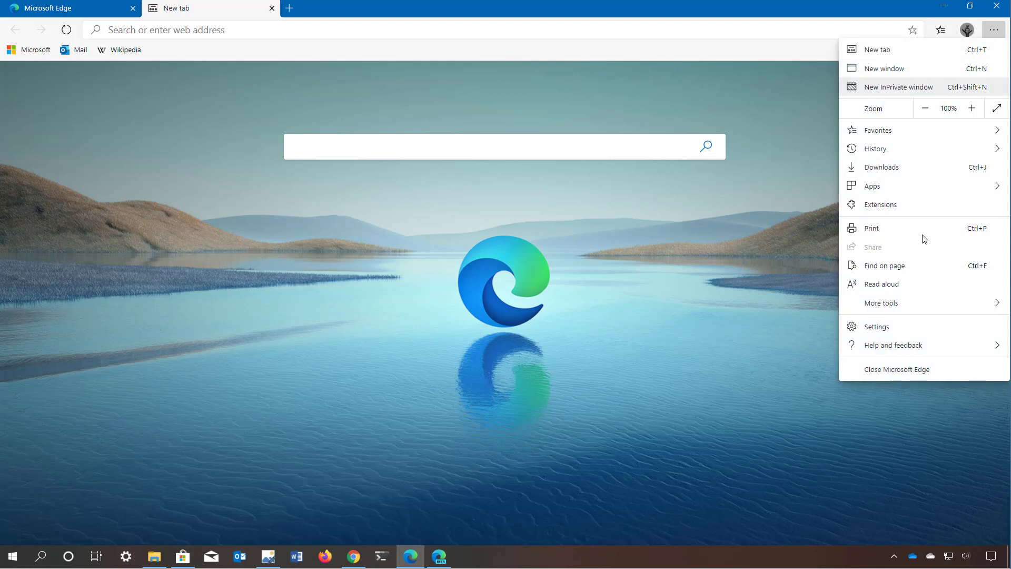
{"action": "left_click", "coordinate": [913, 331]}
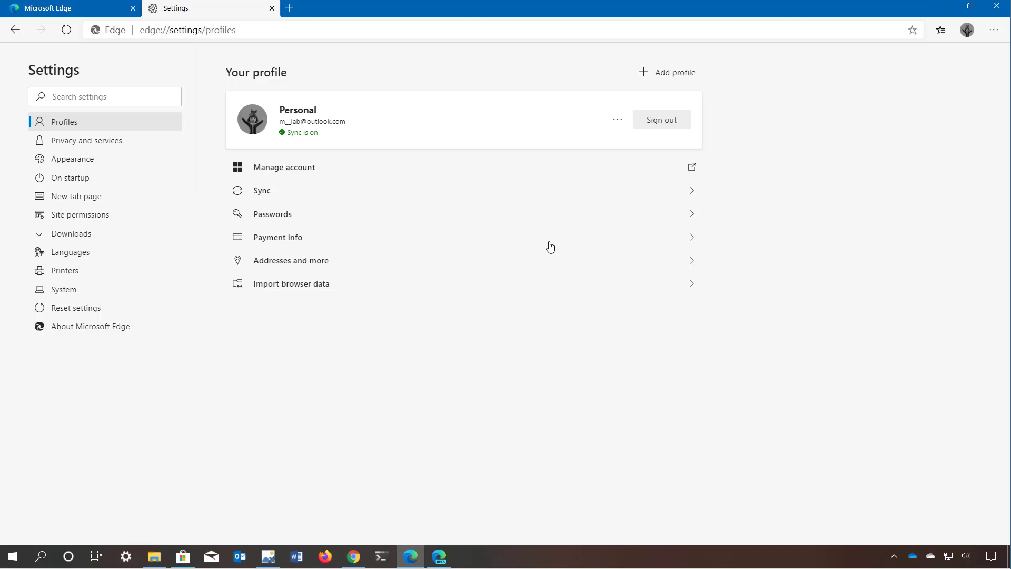
{"action": "left_click", "coordinate": [268, 196]}
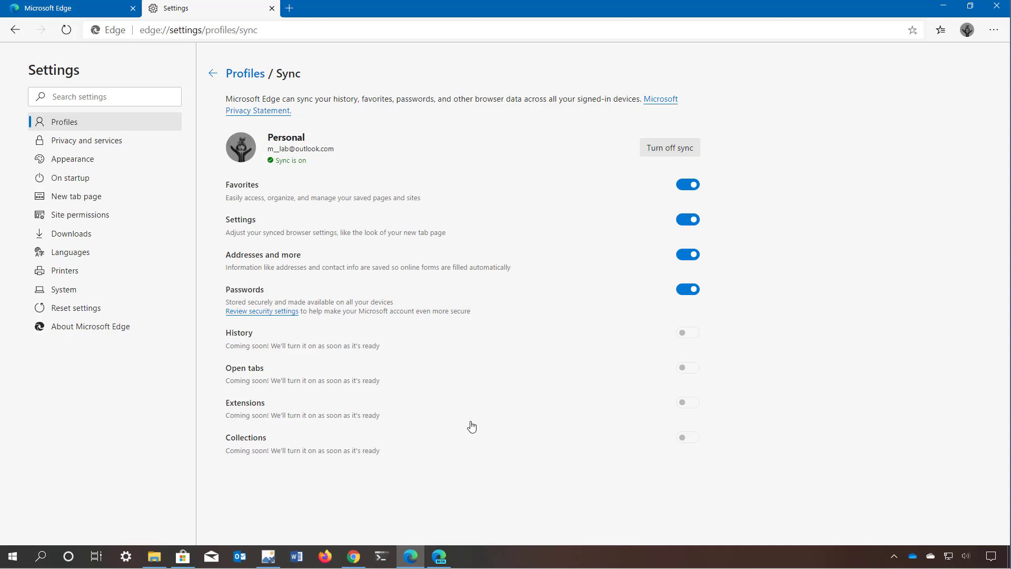
Turn off sync for the profile, and turn it back on with the same items selected.
{"action": "left_click", "coordinate": [662, 154]}
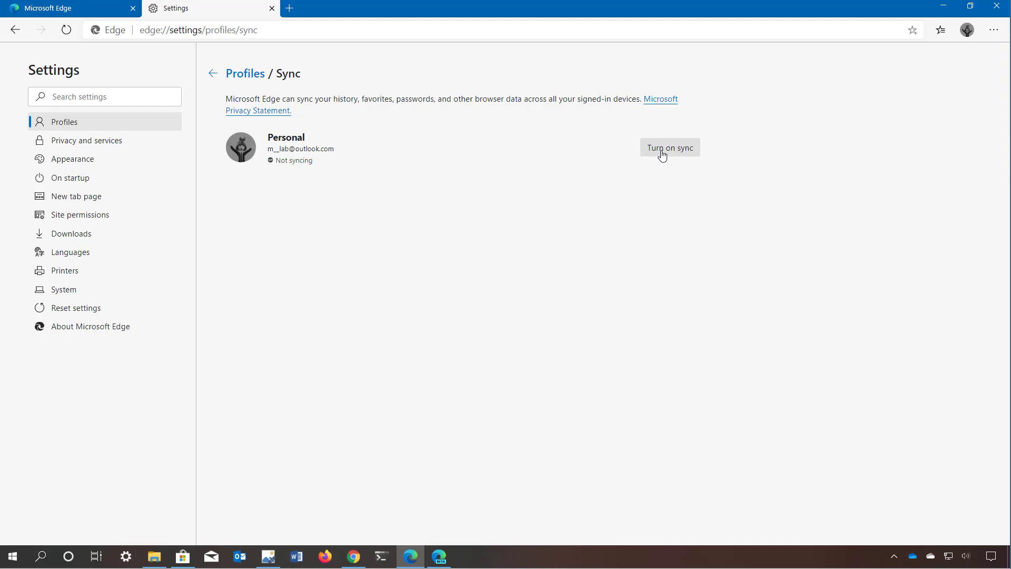
{"action": "left_click", "coordinate": [662, 152]}
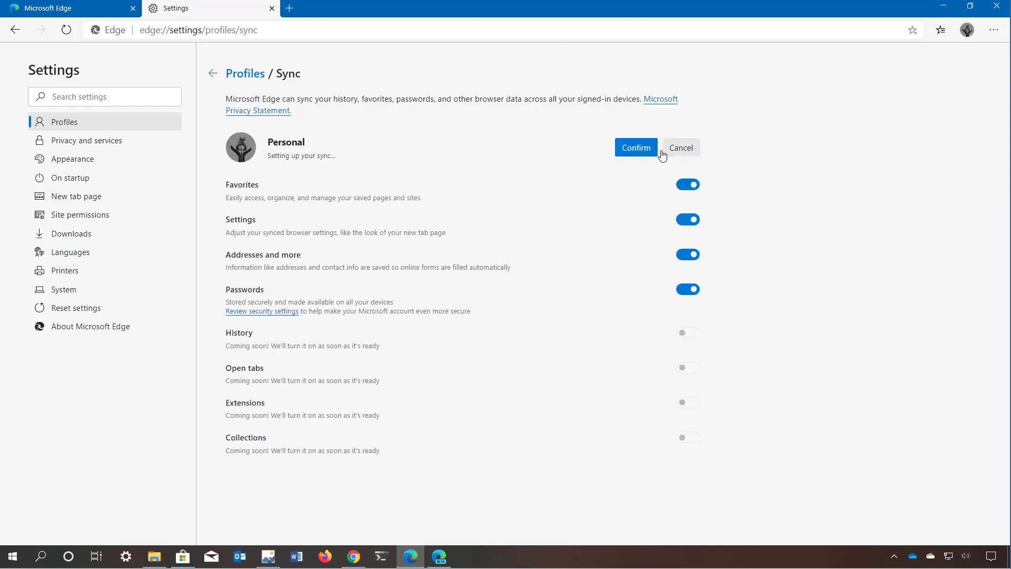
{"action": "left_click", "coordinate": [654, 151]}
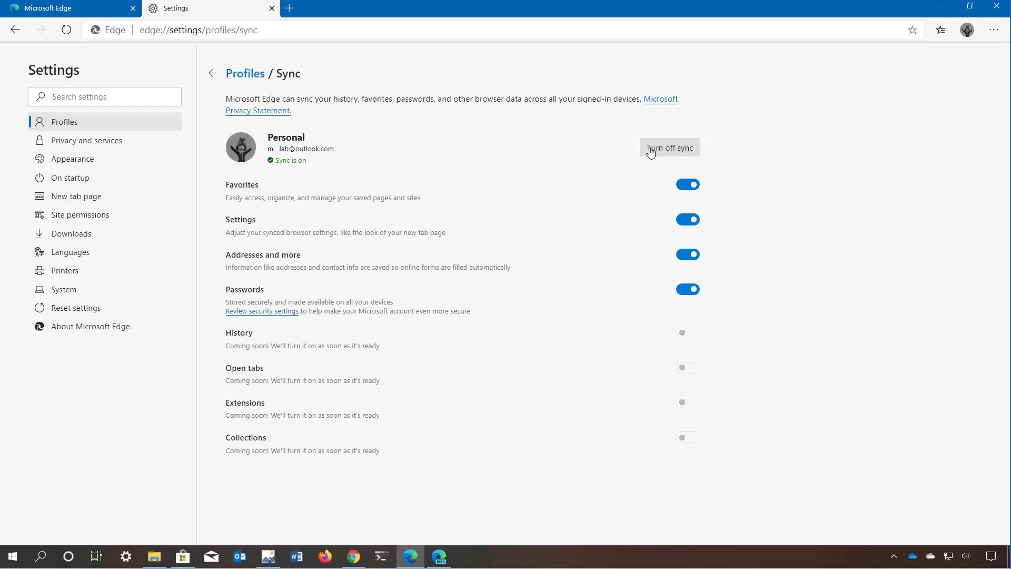
View the profile's password settings and saved passwords list, and return to the profile overview.
{"action": "left_click", "coordinate": [242, 76]}
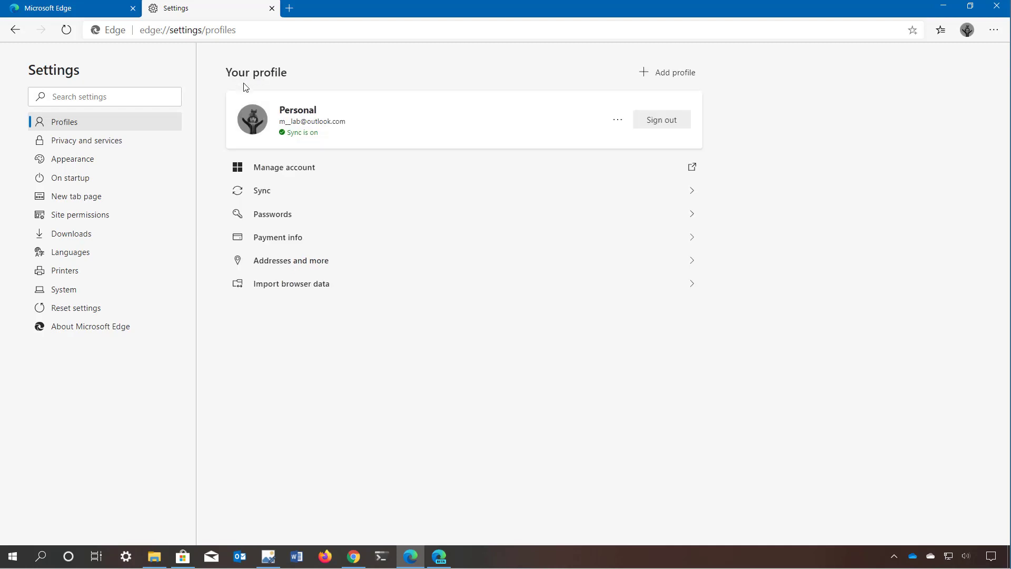
{"action": "left_click", "coordinate": [263, 216]}
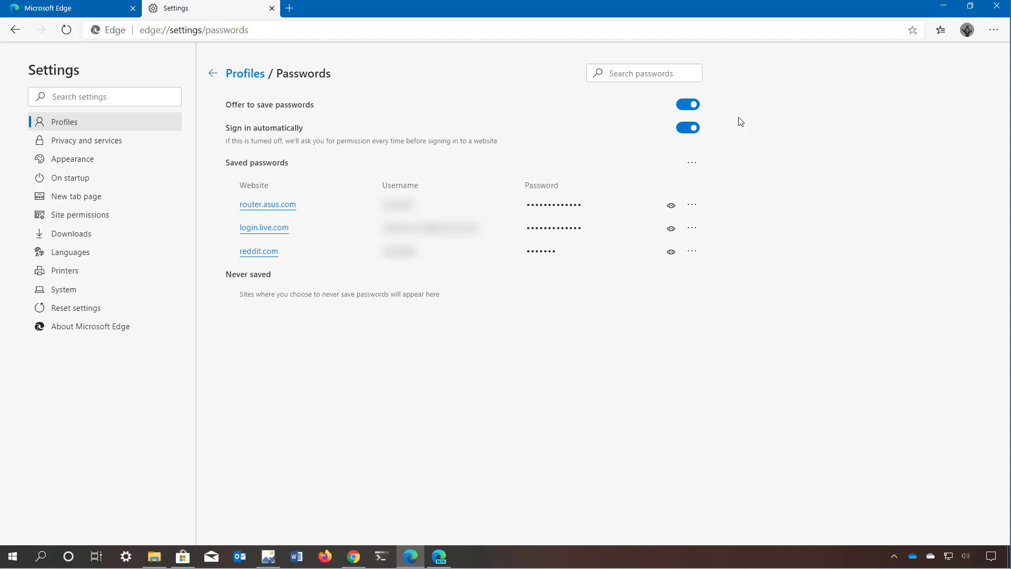
{"action": "left_click", "coordinate": [243, 74]}
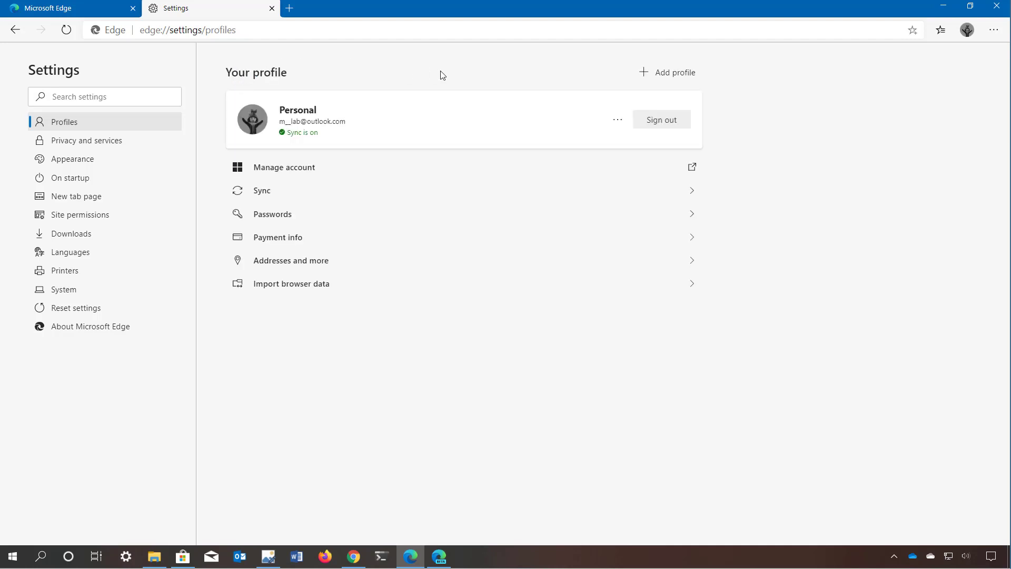
Explore the Import browser data options, trying the favorites HTML file and Google Chrome as sources and checking the profile choices.
{"action": "left_click", "coordinate": [307, 290]}
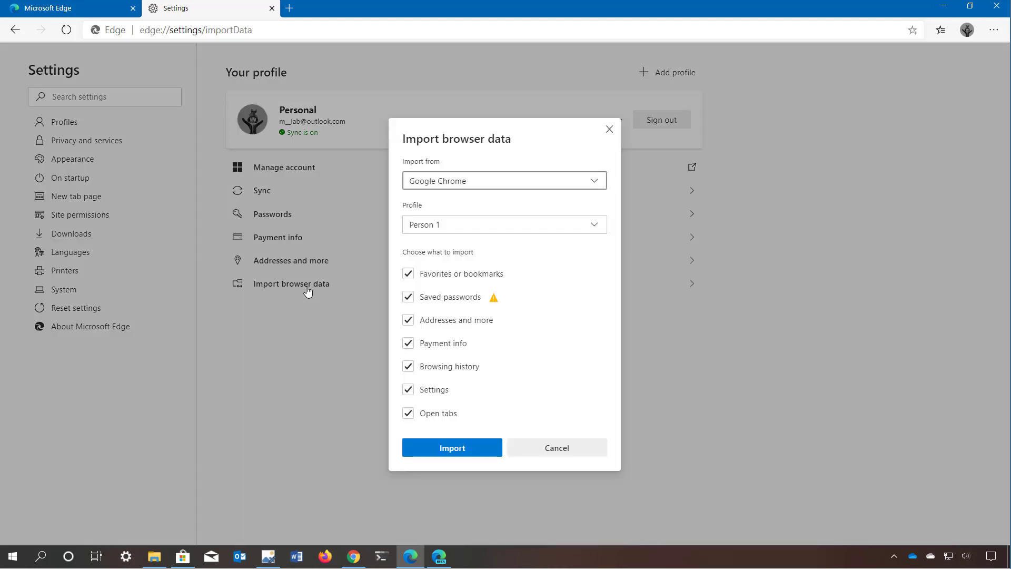
{"action": "left_click", "coordinate": [490, 186]}
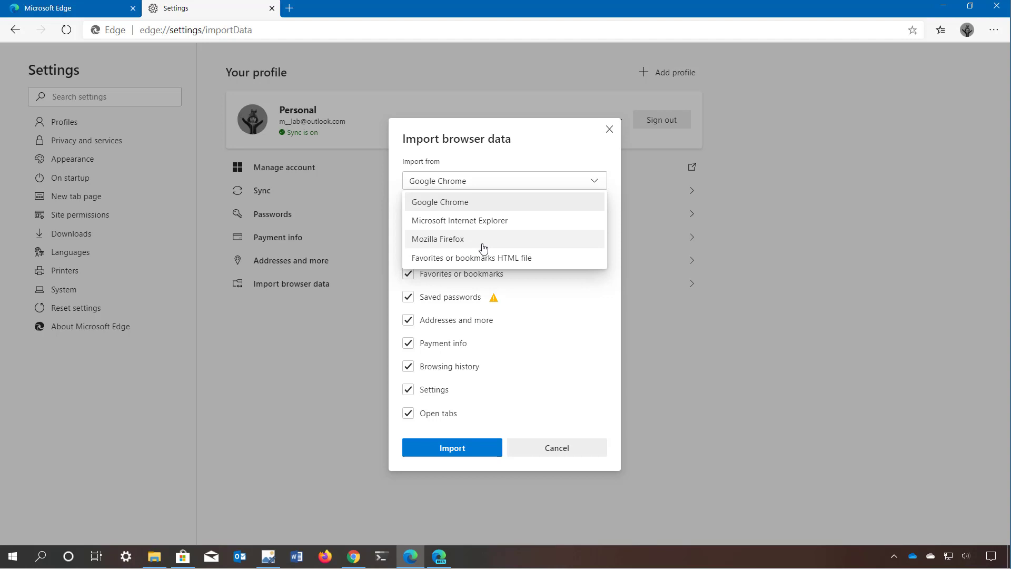
{"action": "left_click", "coordinate": [492, 266]}
{"action": "left_click", "coordinate": [587, 272]}
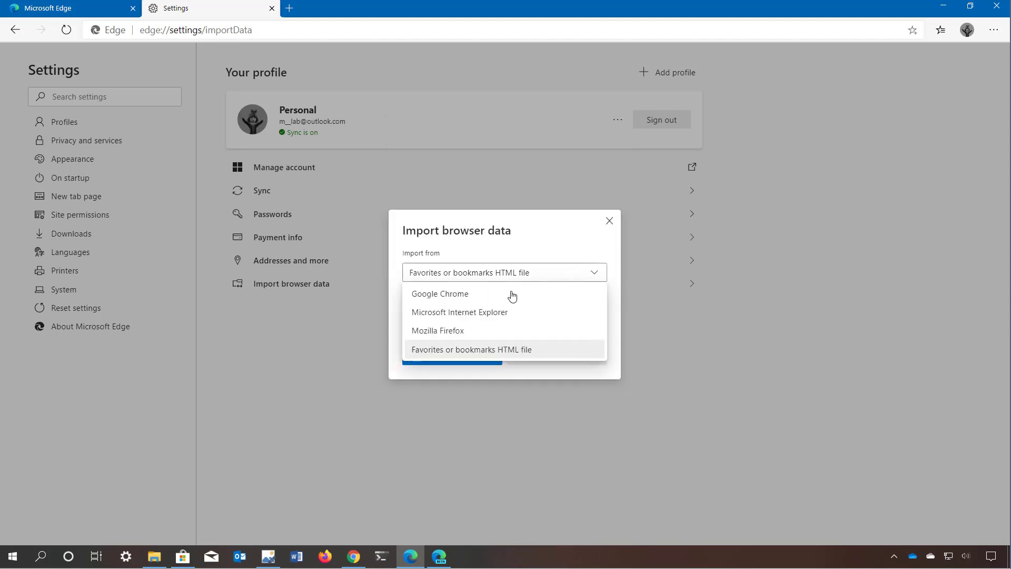
{"action": "left_click", "coordinate": [506, 294]}
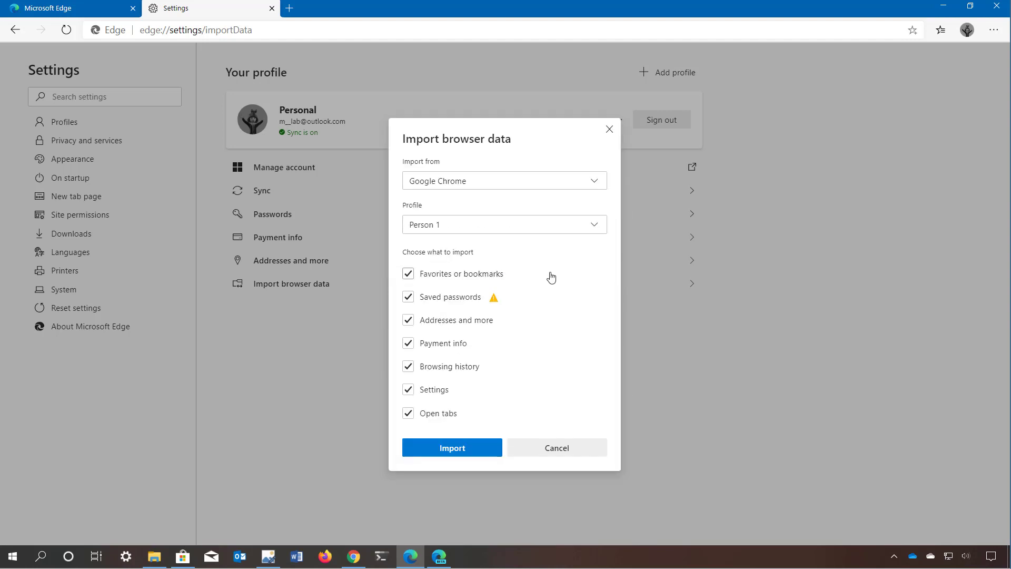
{"action": "left_click", "coordinate": [517, 226]}
{"action": "left_click", "coordinate": [519, 231]}
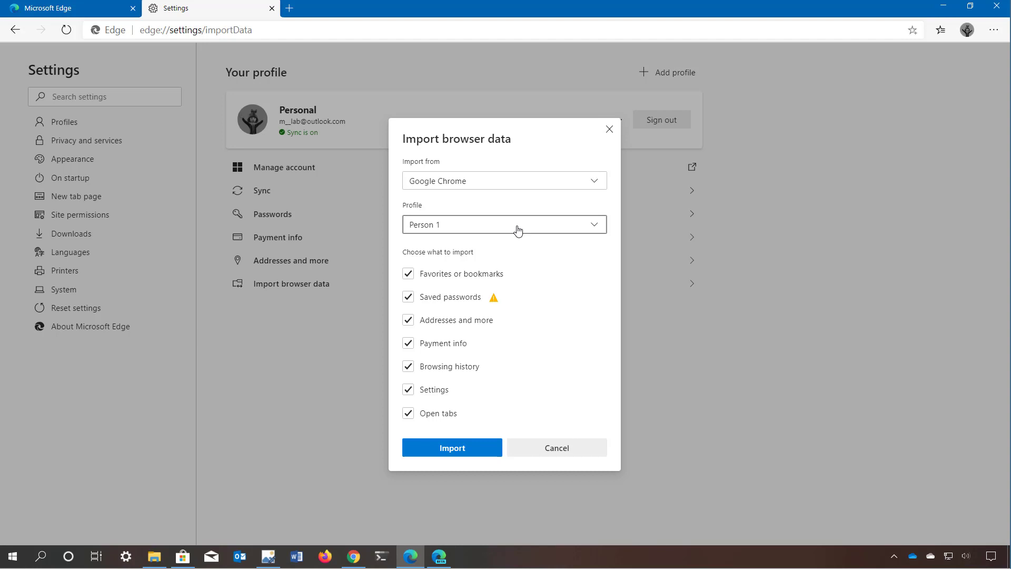
In the Privacy and services settings, try the tracking prevention switch and levels, and set tracking prevention to Strict.
{"action": "left_click", "coordinate": [111, 142]}
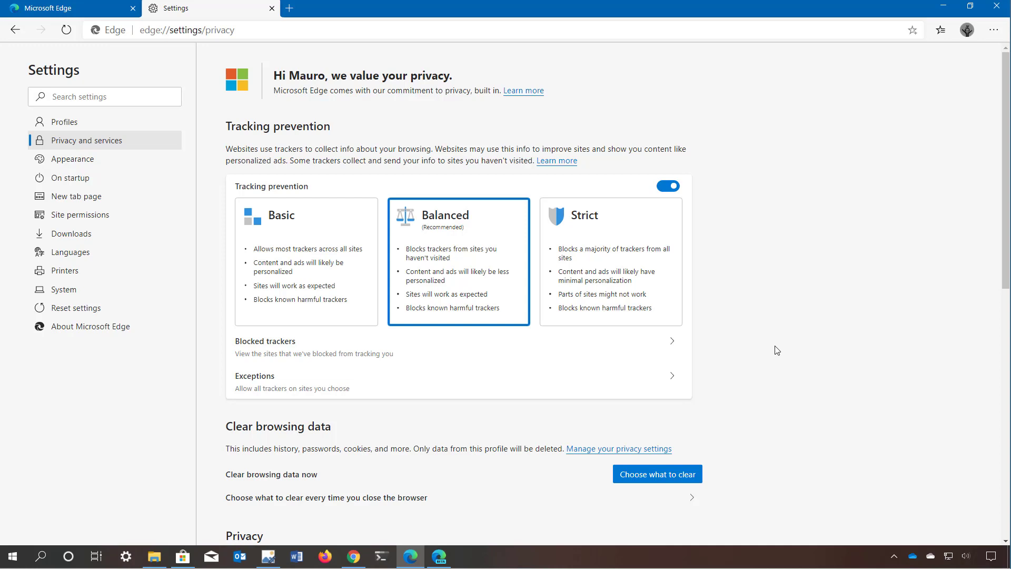
{"action": "left_click", "coordinate": [675, 187]}
{"action": "left_click", "coordinate": [674, 187]}
{"action": "left_click", "coordinate": [298, 267]}
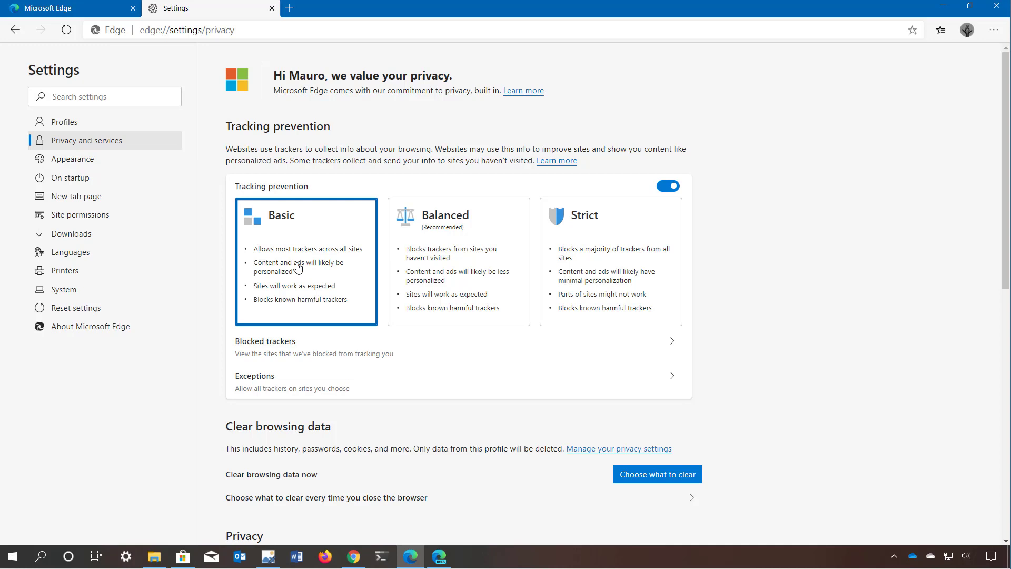
{"action": "left_click", "coordinate": [435, 292]}
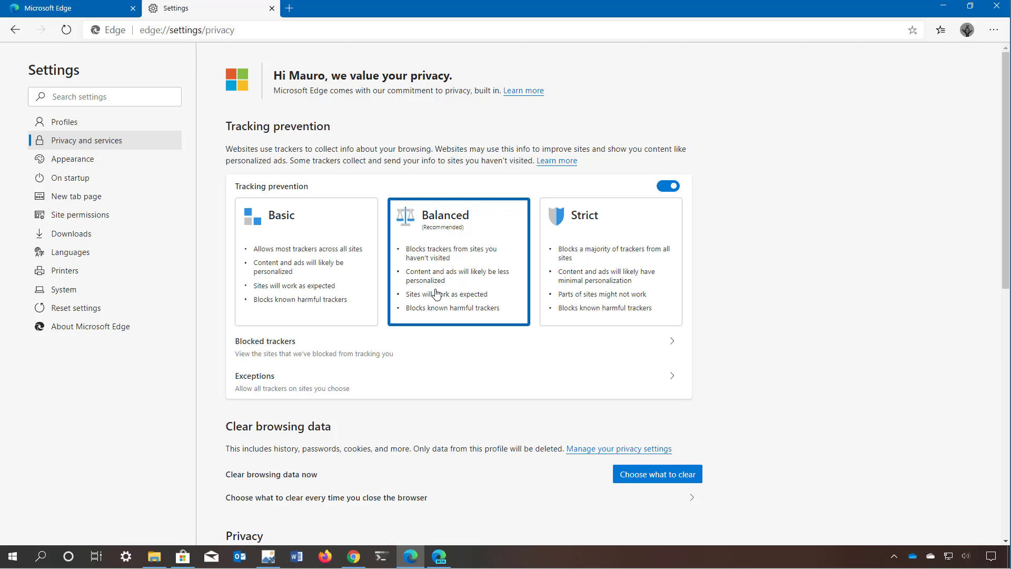
{"action": "left_click", "coordinate": [581, 294]}
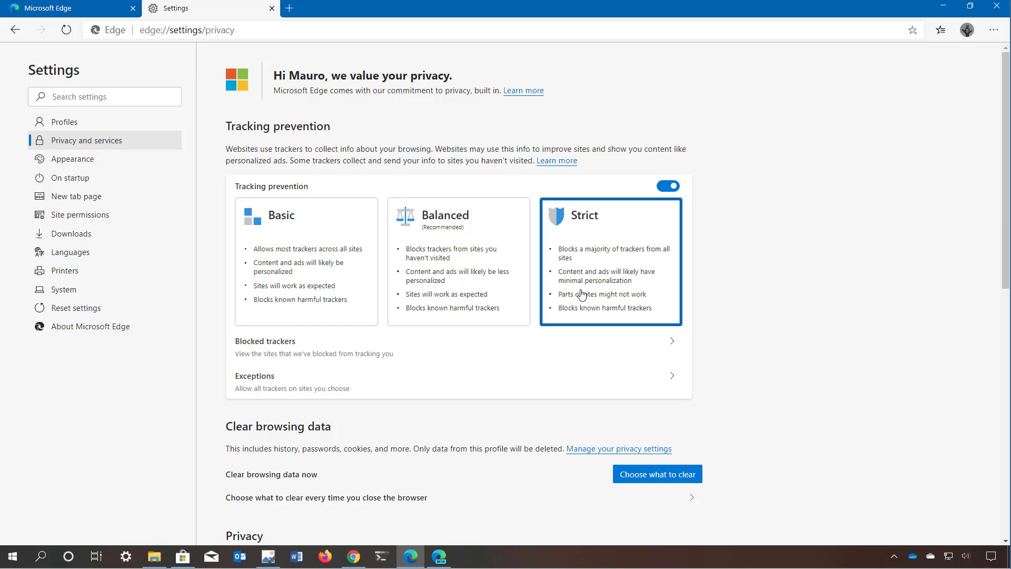
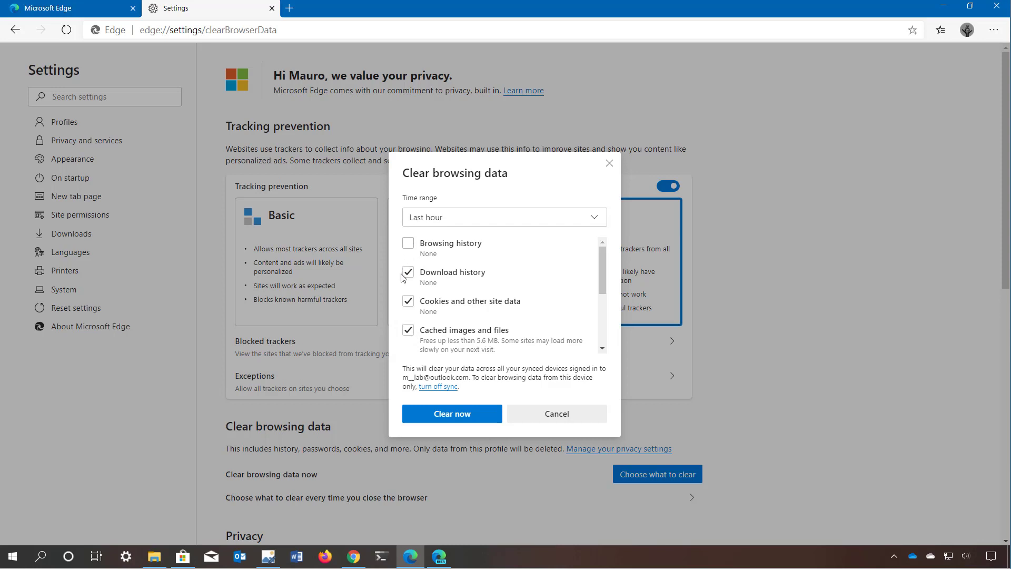
Review the data types offered for clearing browsing data, trying their checkboxes, and close the dialog without clearing anything.
{"action": "left_click", "coordinate": [409, 274]}
{"action": "left_click", "coordinate": [409, 303]}
{"action": "left_click", "coordinate": [410, 304]}
{"action": "left_click", "coordinate": [408, 333]}
{"action": "left_click", "coordinate": [411, 333]}
{"action": "mouse_move", "coordinate": [599, 282]}
{"action": "left_mouse_down"}
{"action": "mouse_move", "coordinate": [592, 351]}
{"action": "mouse_move", "coordinate": [601, 282]}
{"action": "left_mouse_up"}
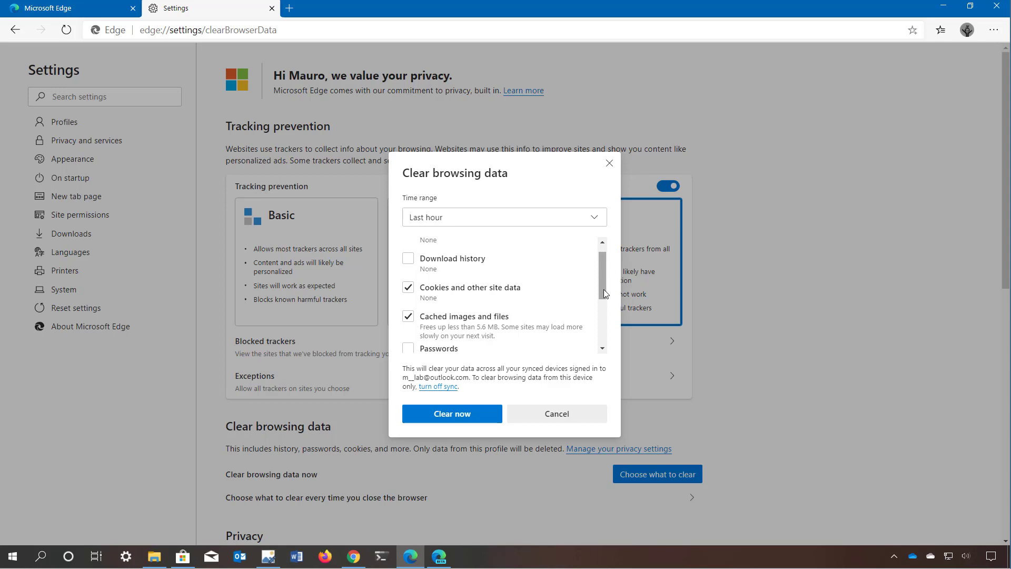
{"action": "left_click_drag", "start_coordinate": [604, 290], "coordinate": [604, 337]}
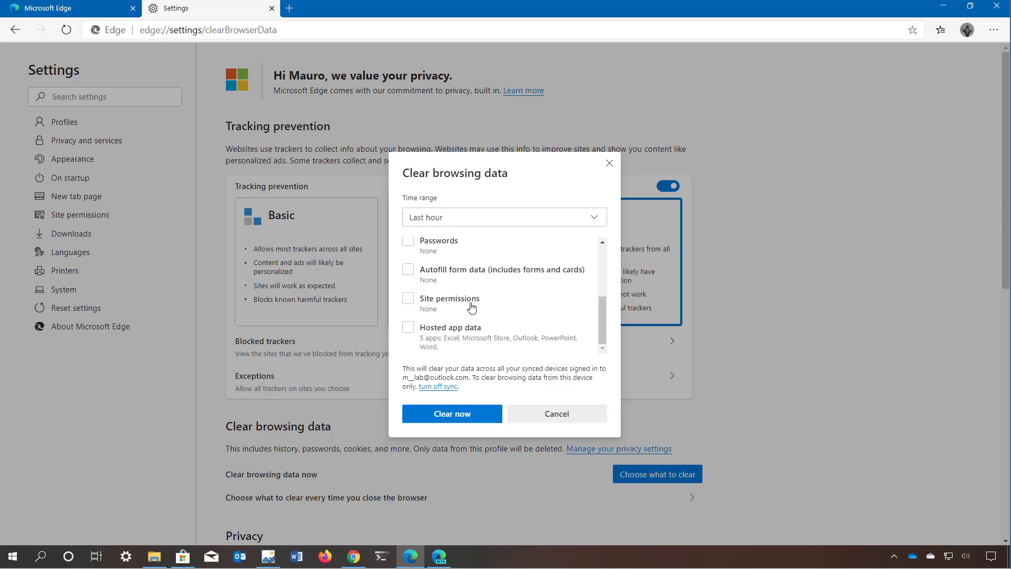
{"action": "left_click_drag", "start_coordinate": [603, 315], "coordinate": [608, 263]}
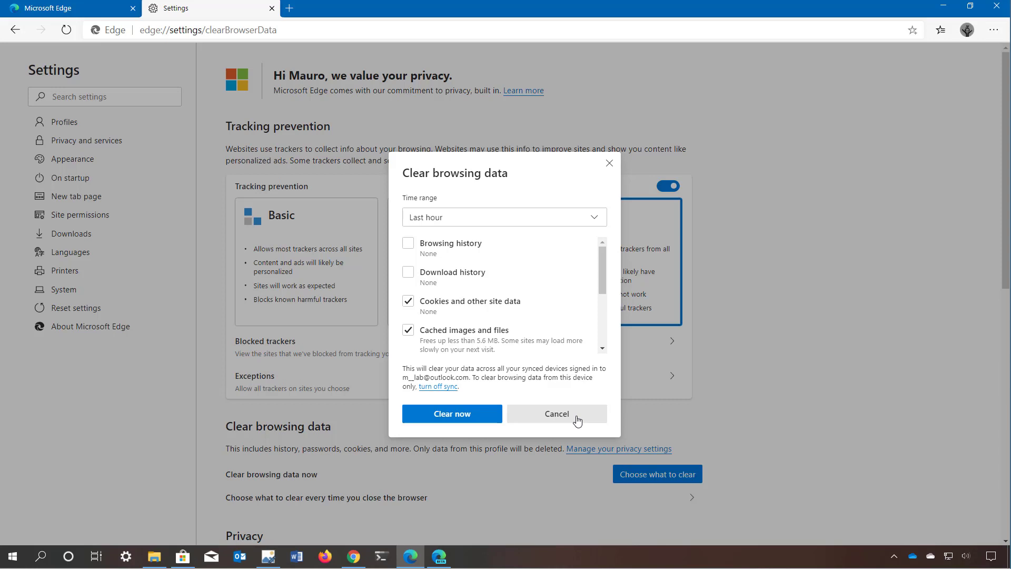
{"action": "left_click", "coordinate": [609, 162]}
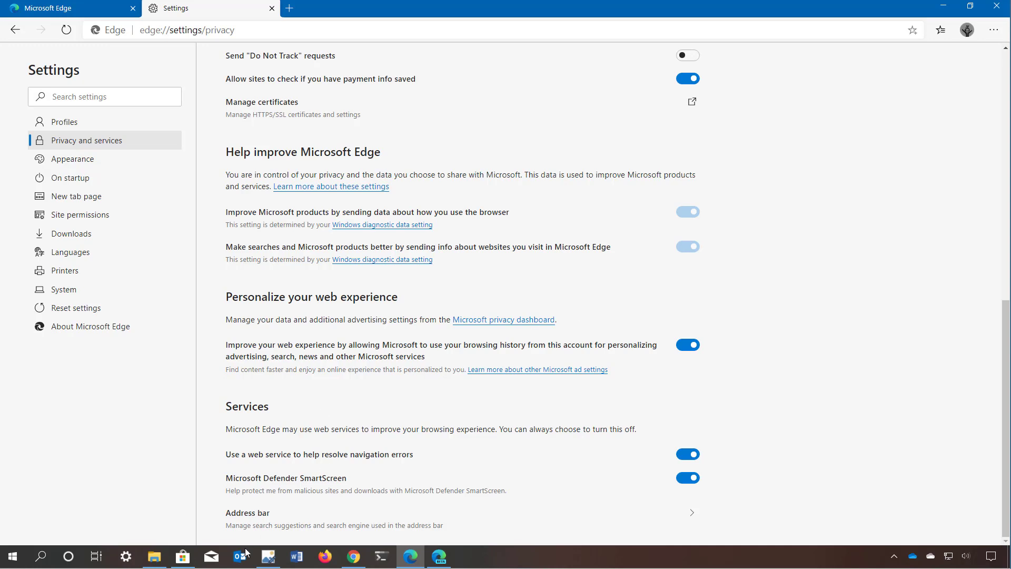
View the Address bar settings under Services, including the search engine choices and the Manage search engines list.
{"action": "left_click", "coordinate": [252, 523]}
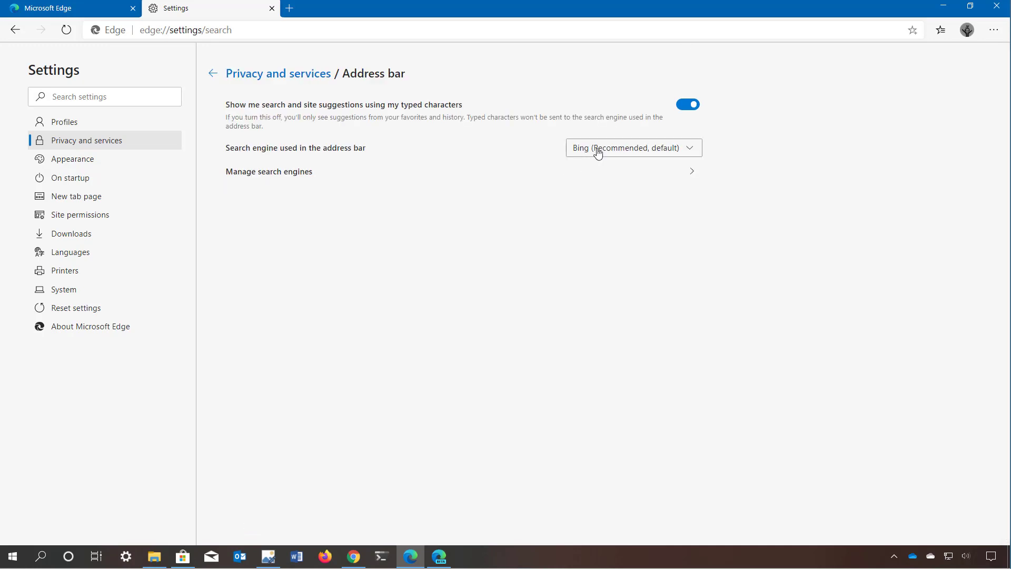
{"action": "left_click", "coordinate": [213, 73]}
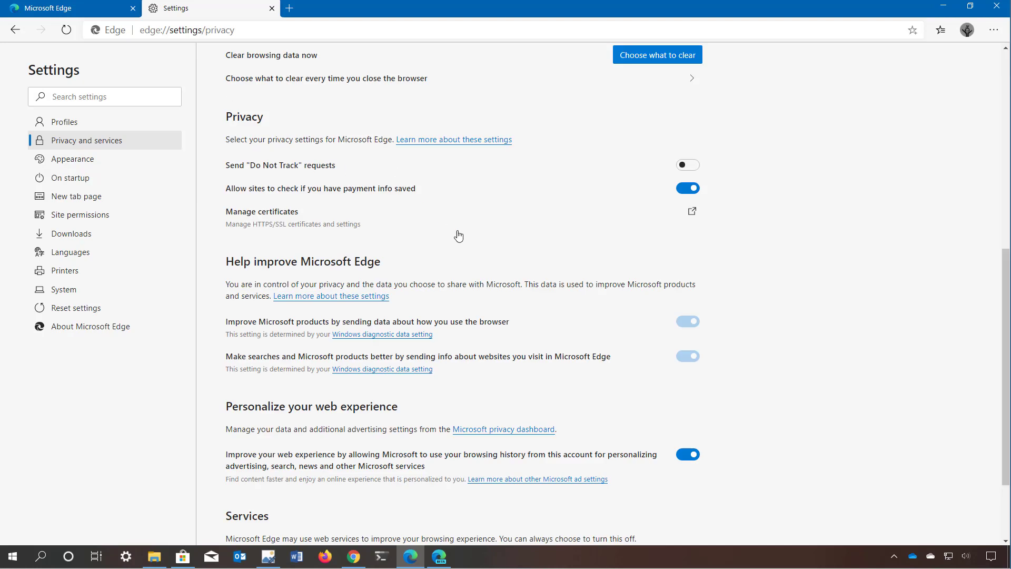
{"action": "scroll", "coordinate": [459, 236], "scroll_direction": "down", "scroll_amount": 2}
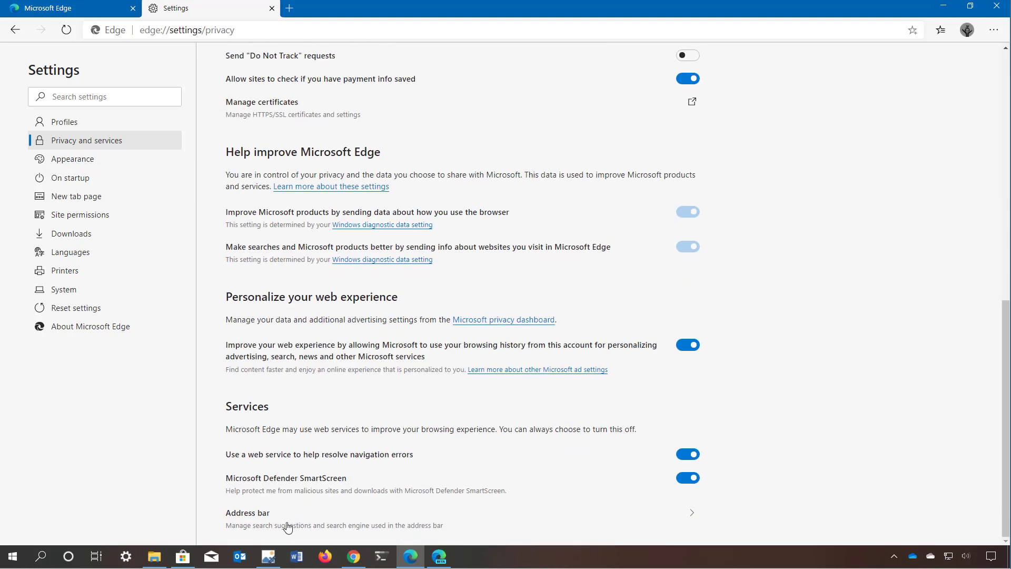
{"action": "left_click", "coordinate": [252, 521]}
{"action": "left_click", "coordinate": [625, 150]}
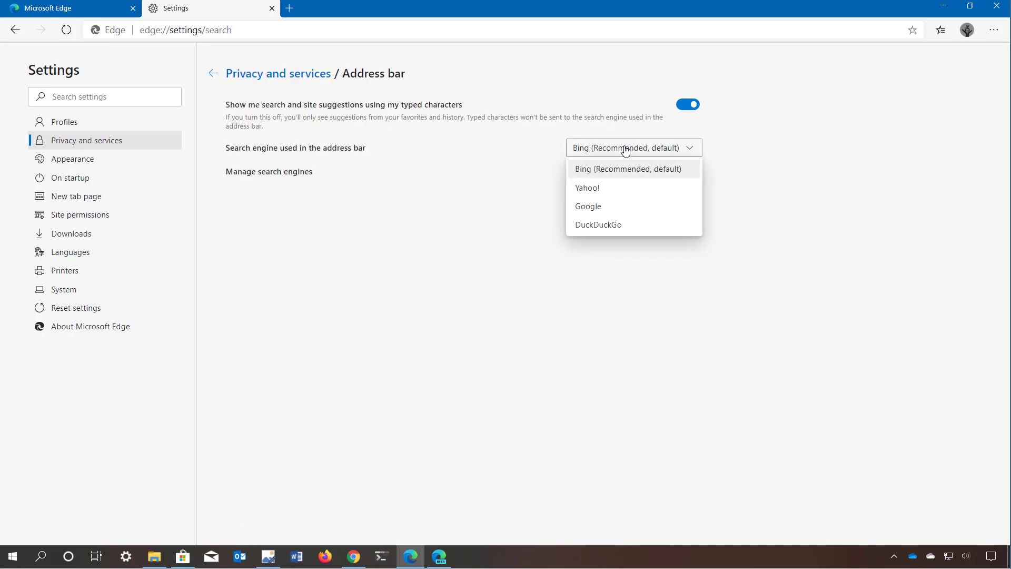
{"action": "left_click", "coordinate": [513, 272]}
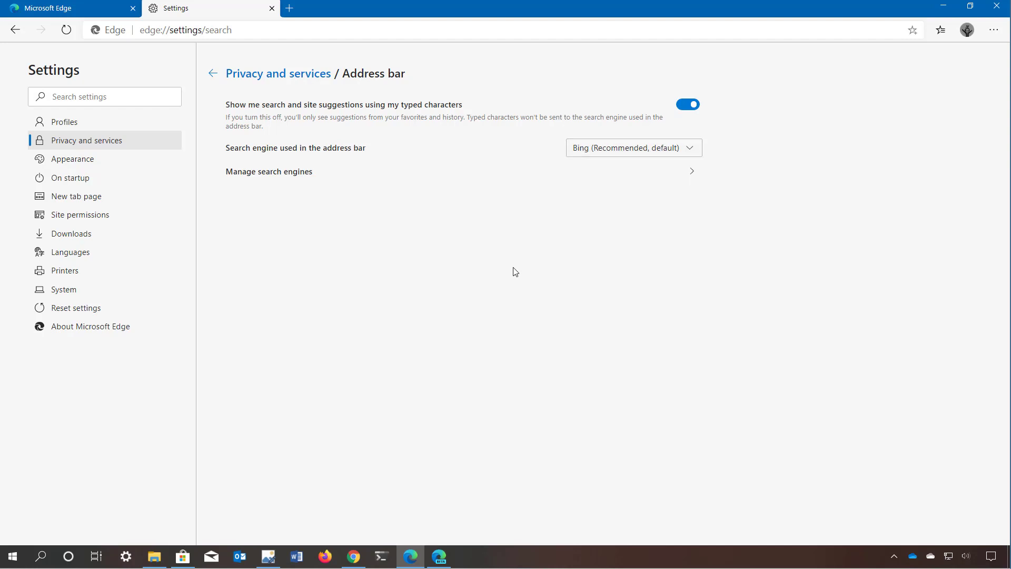
{"action": "left_click", "coordinate": [305, 175]}
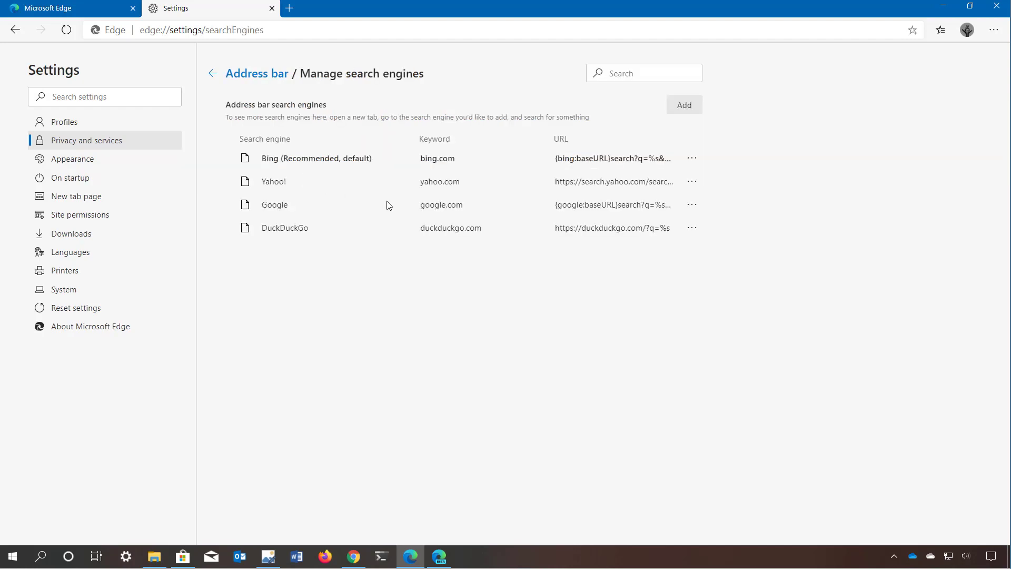
{"action": "left_click", "coordinate": [213, 75]}
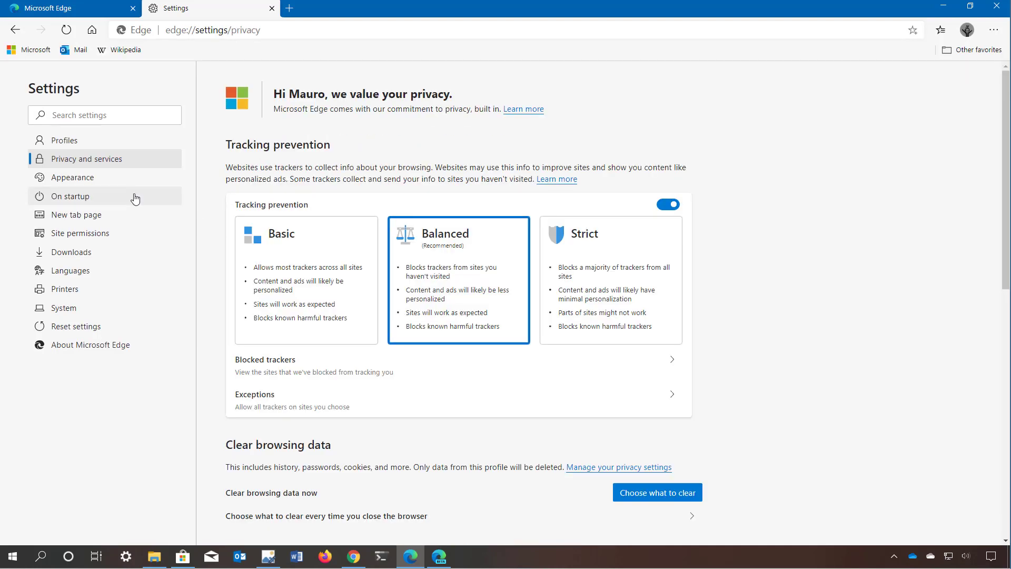
In the Appearance settings, try the Dark browser theme and switch back to Light.
{"action": "left_click", "coordinate": [76, 180]}
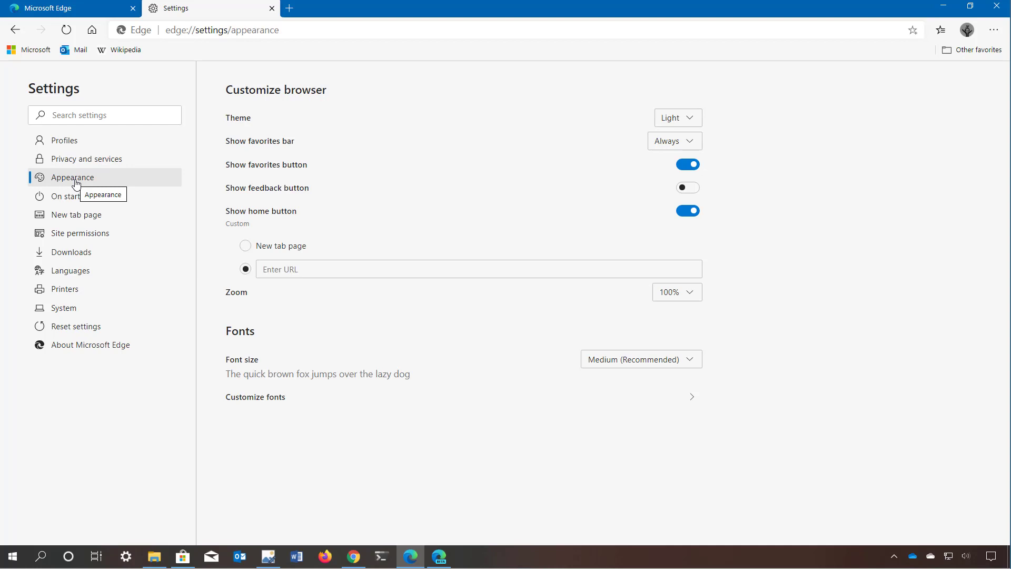
{"action": "left_click", "coordinate": [680, 118]}
{"action": "left_click", "coordinate": [679, 156]}
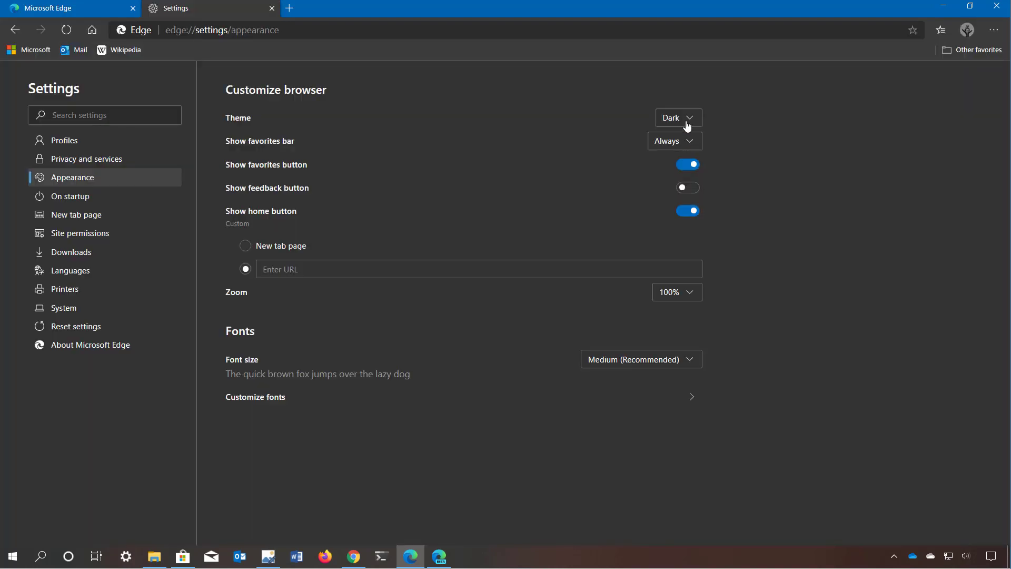
{"action": "left_click", "coordinate": [686, 123]}
{"action": "left_click", "coordinate": [659, 141]}
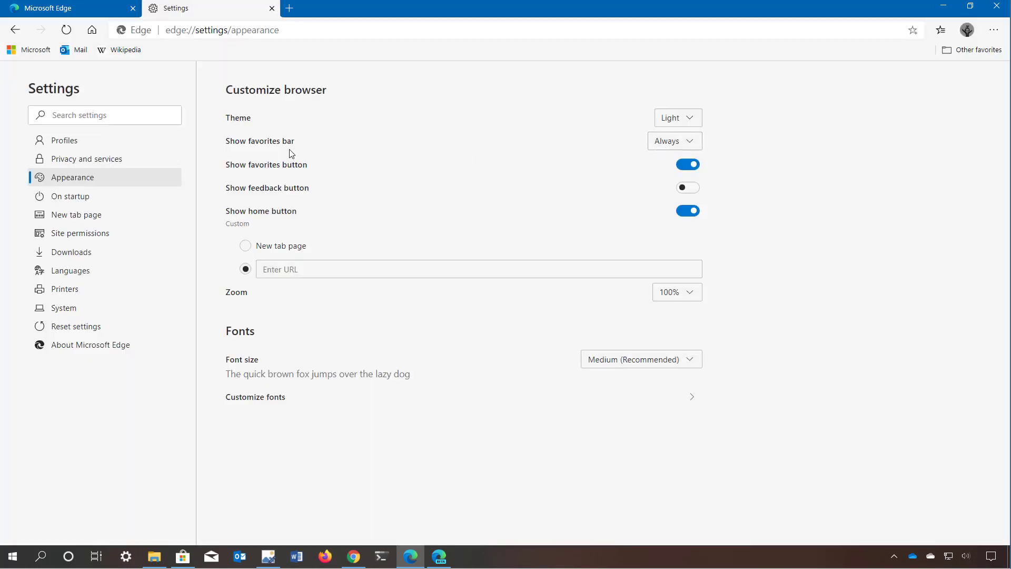
Try hiding the favorites bar with Never, and set it to show Only on new tabs.
{"action": "left_click", "coordinate": [682, 149]}
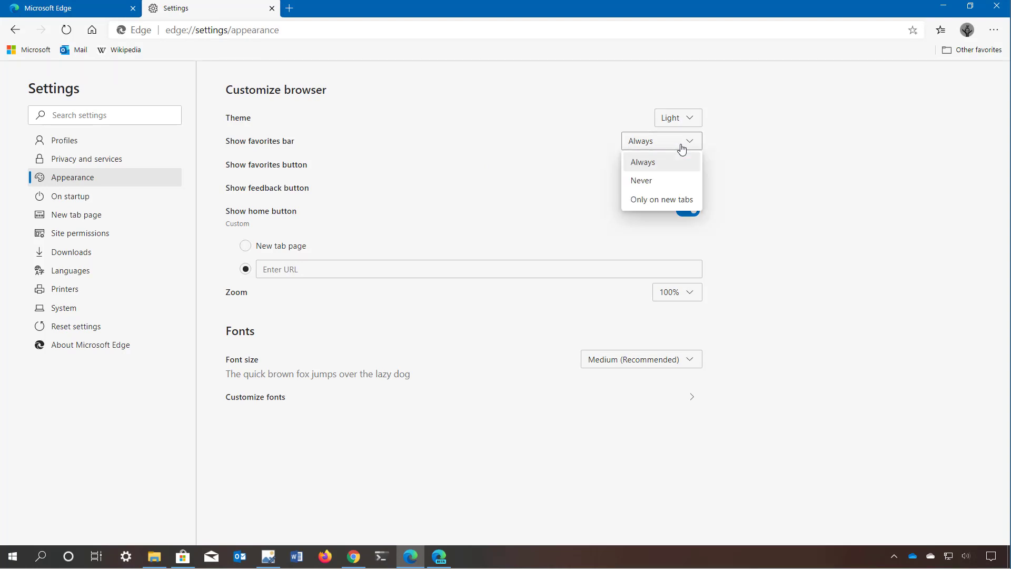
{"action": "left_click", "coordinate": [651, 181]}
{"action": "left_click", "coordinate": [678, 129]}
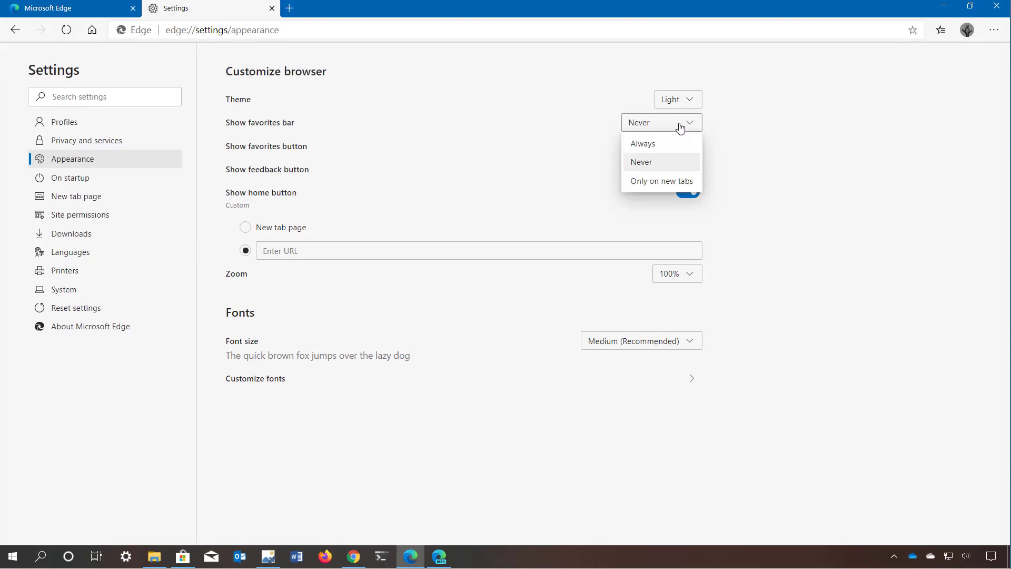
{"action": "left_click", "coordinate": [655, 181]}
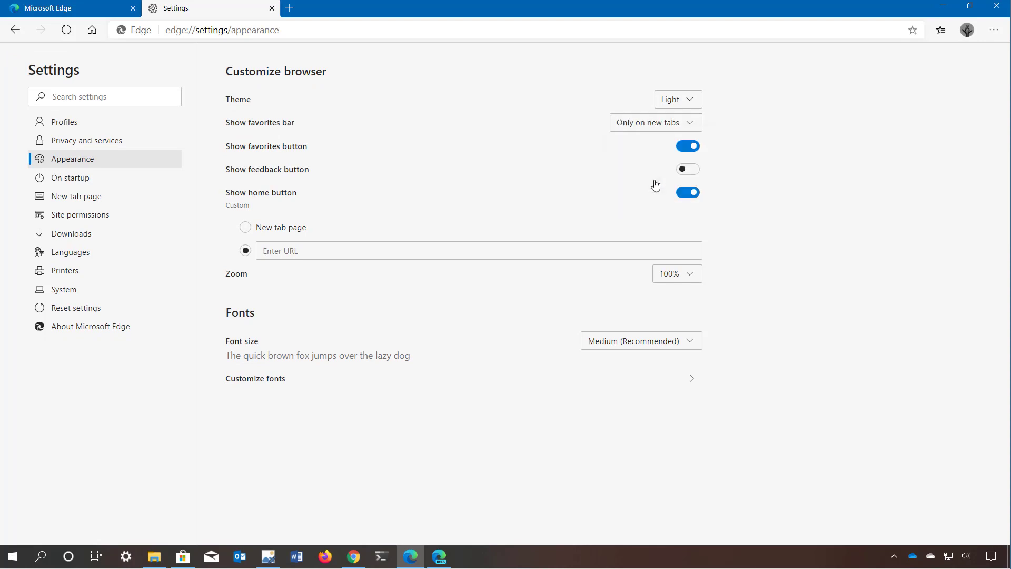
{"action": "left_click", "coordinate": [493, 189]}
{"action": "left_click", "coordinate": [492, 190]}
{"action": "left_click", "coordinate": [688, 196]}
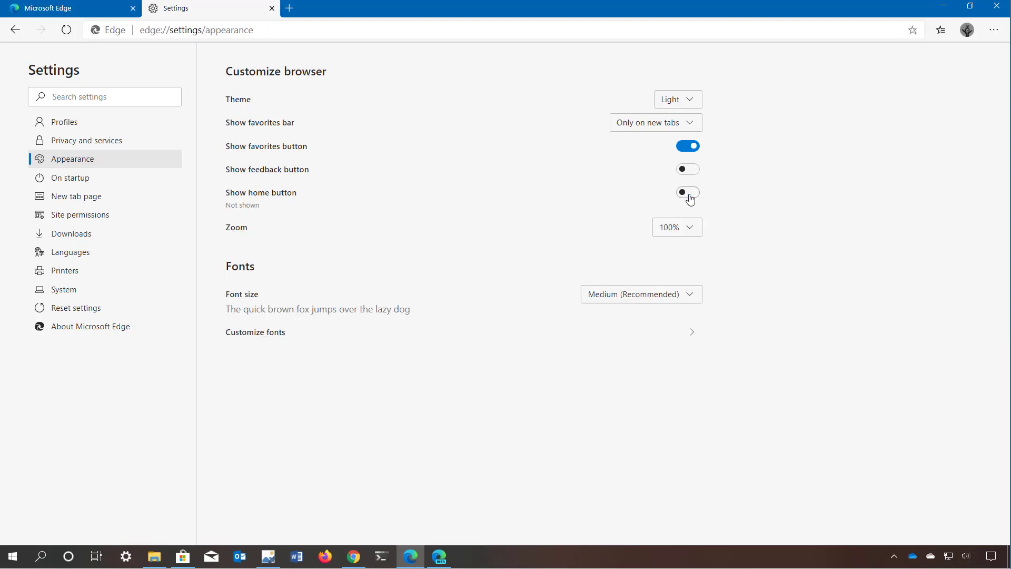
{"action": "left_click", "coordinate": [689, 194]}
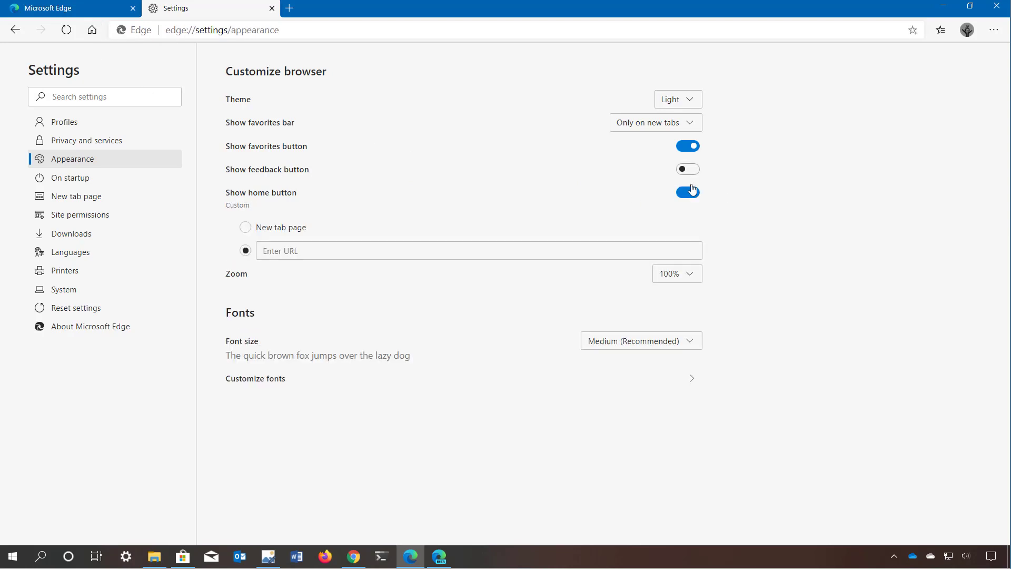
{"action": "left_click", "coordinate": [690, 194]}
{"action": "left_click", "coordinate": [690, 195]}
{"action": "left_click", "coordinate": [330, 255]}
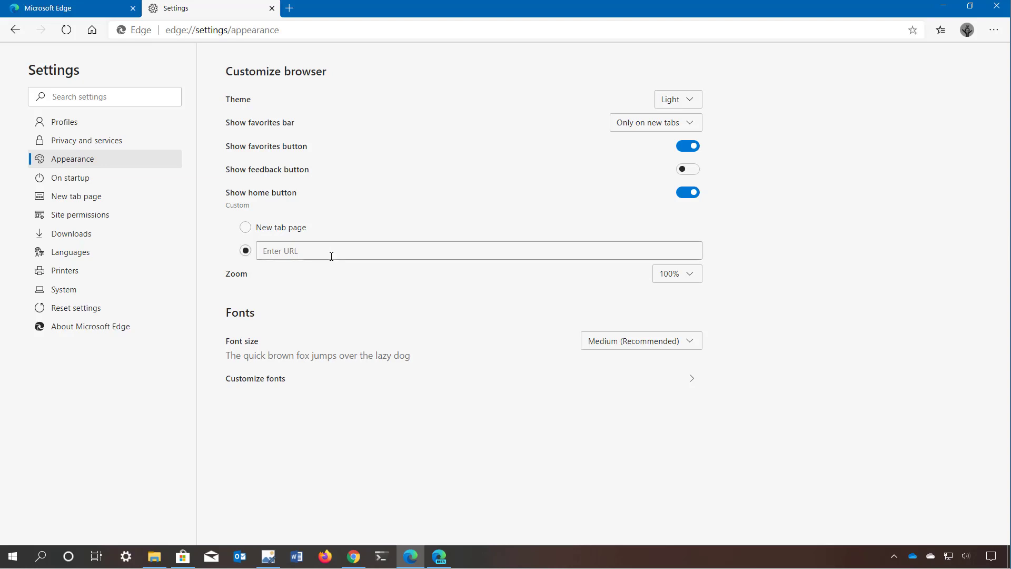
{"action": "type", "text": "htt"}
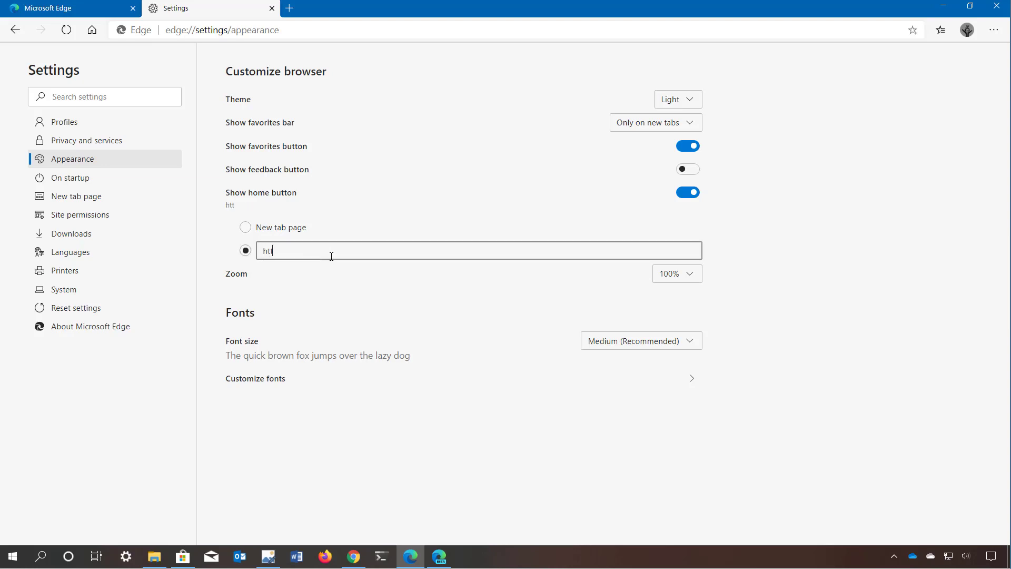
{"action": "type", "text": "ps://google.com"}
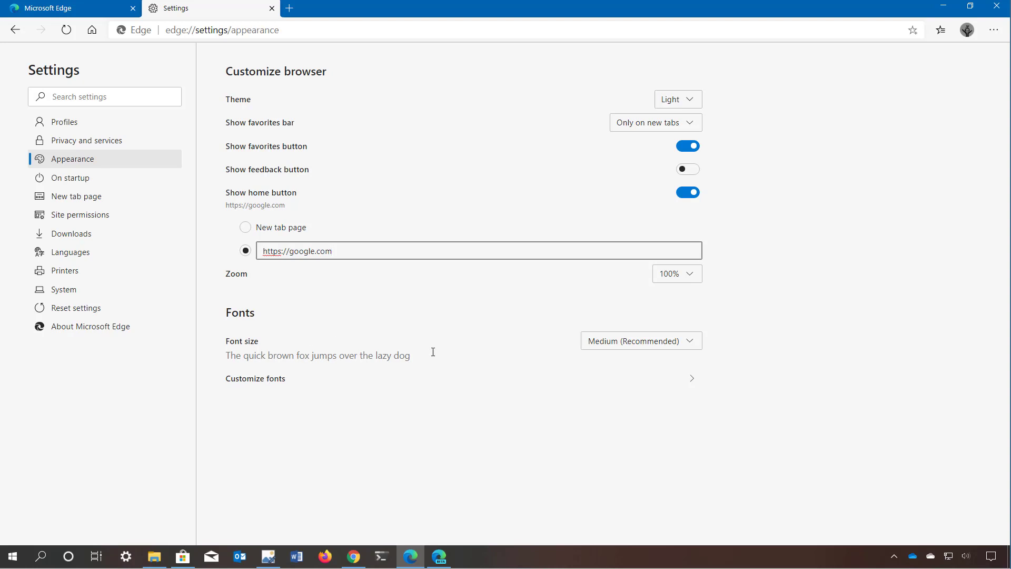
View the available font size options and the Customize fonts page in the Appearance settings.
{"action": "left_click", "coordinate": [643, 343]}
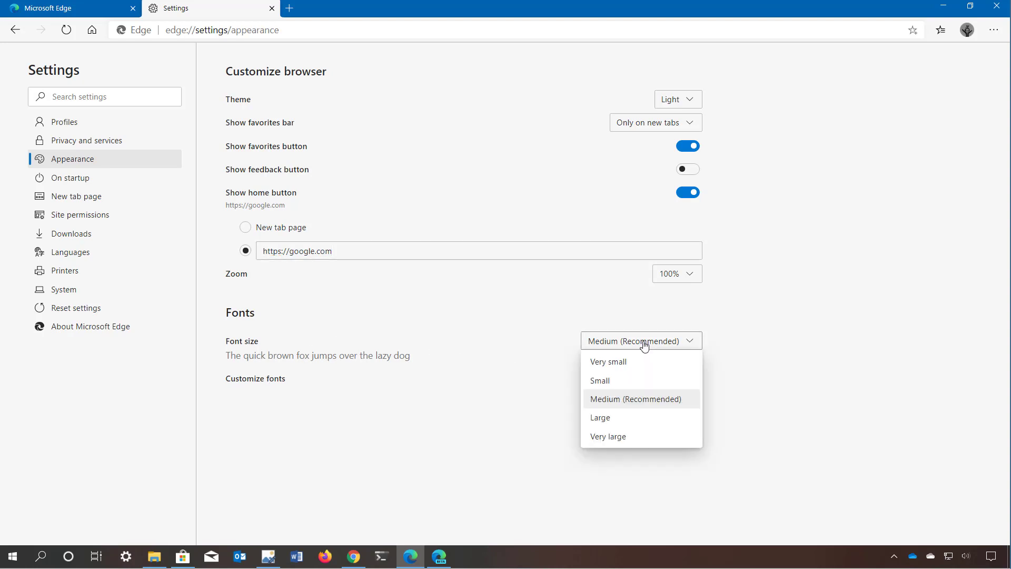
{"action": "left_click", "coordinate": [264, 387]}
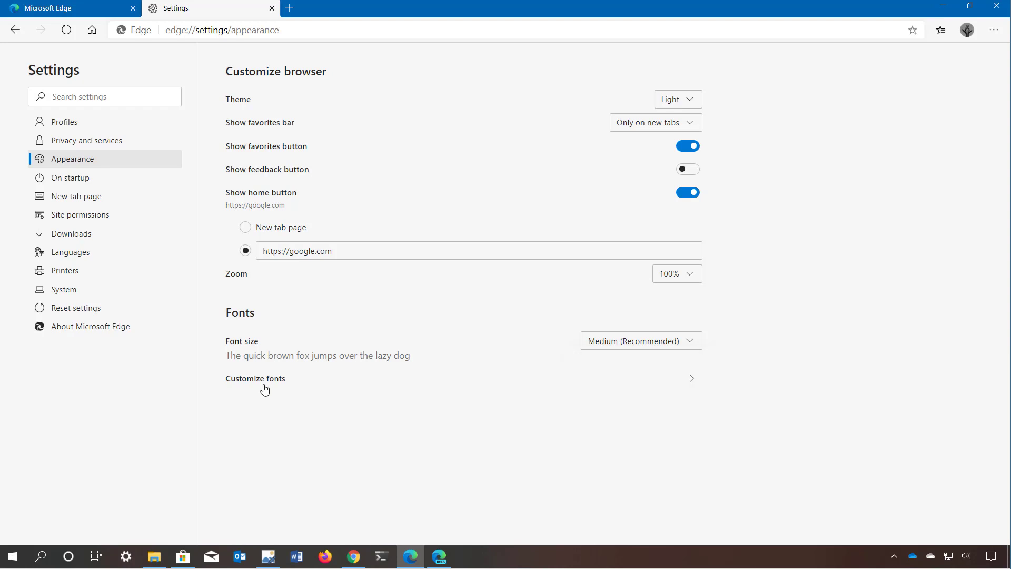
{"action": "left_click", "coordinate": [266, 385]}
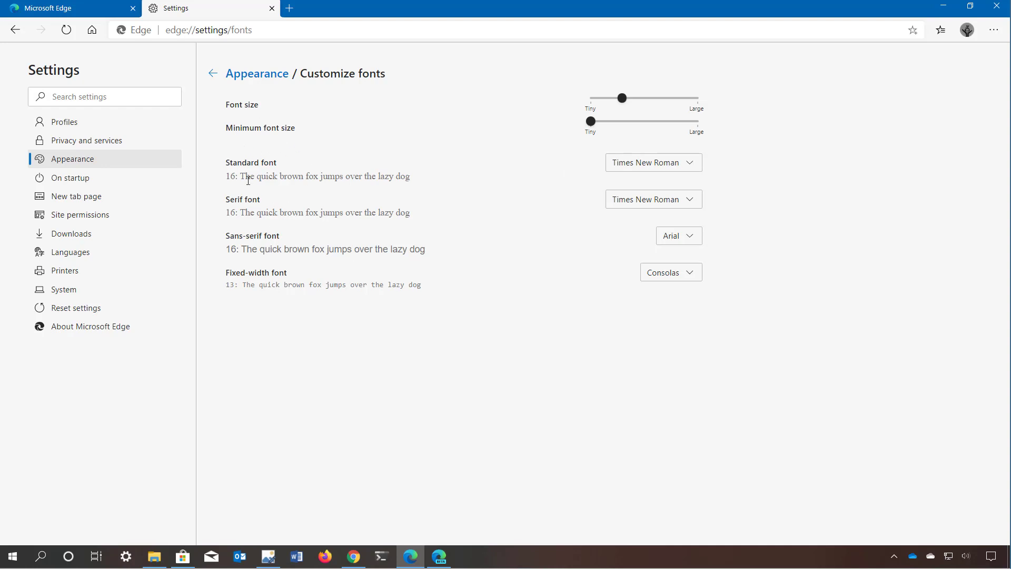
In the On startup settings, try the option to open a specific page or pages, and reselect Open a new tab.
{"action": "left_click", "coordinate": [95, 182]}
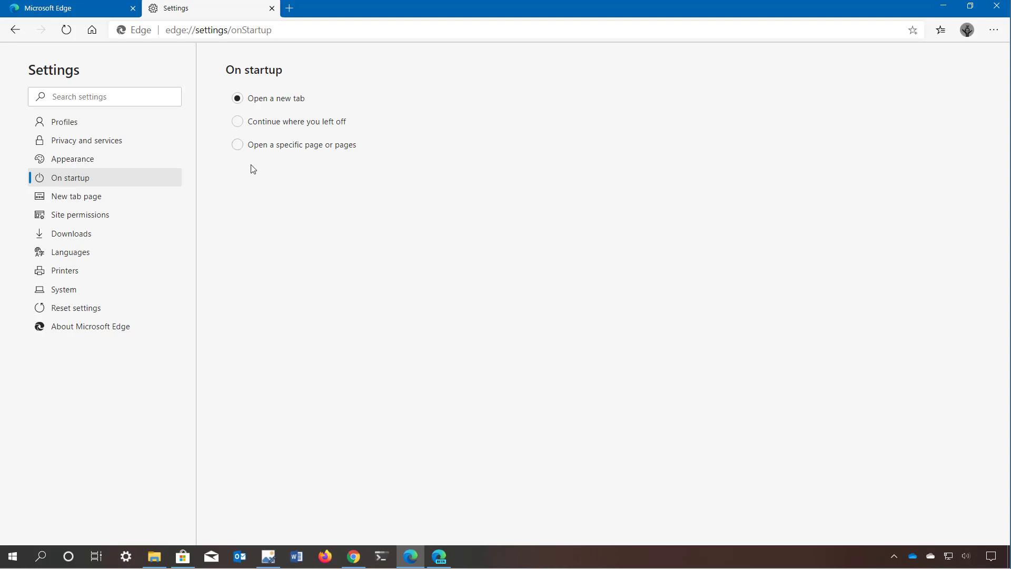
{"action": "left_click", "coordinate": [238, 147]}
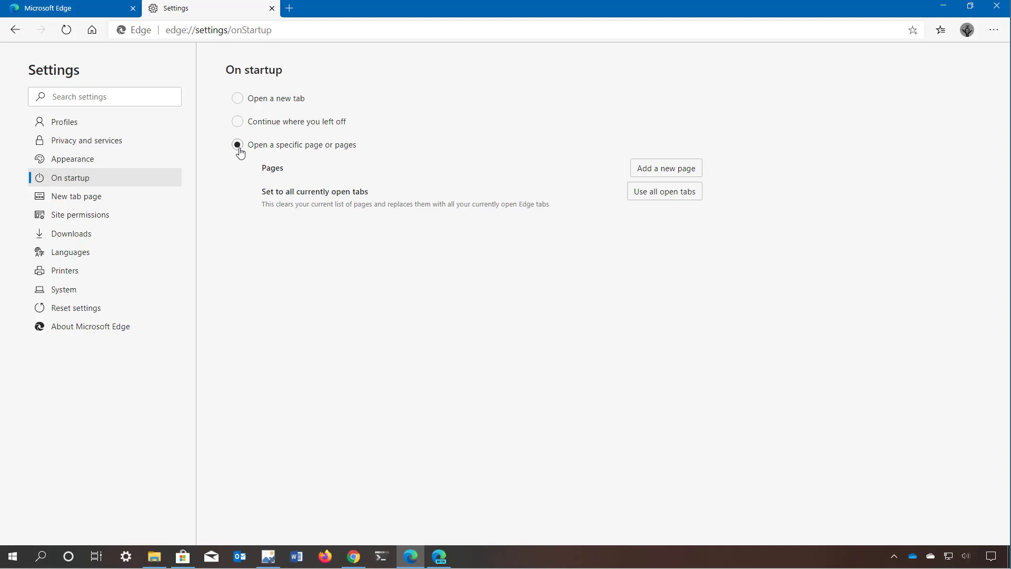
{"action": "left_click", "coordinate": [237, 101]}
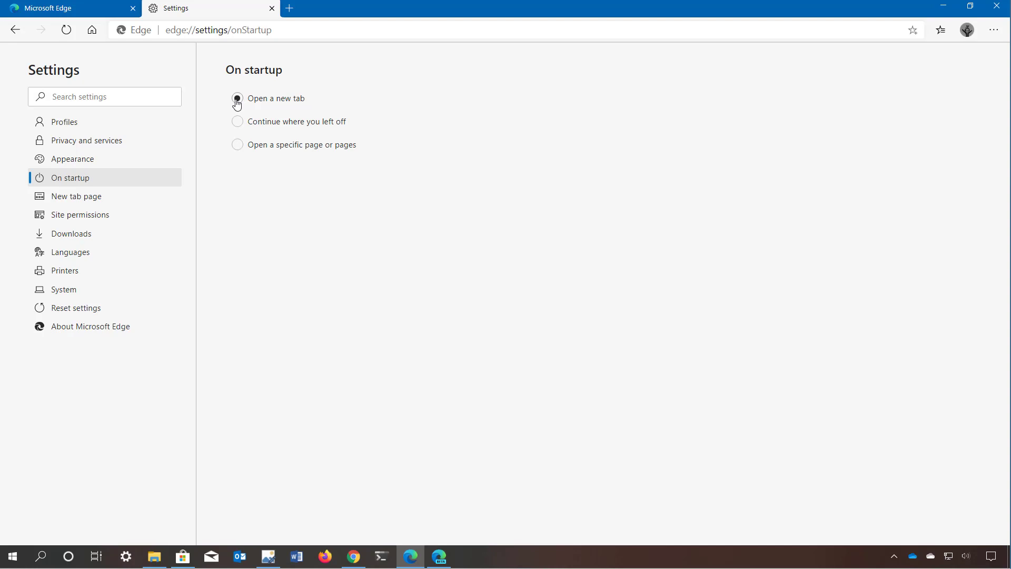
Examine the new tab page layout choices and the Custom layout options, and return to the layout list.
{"action": "left_click", "coordinate": [100, 199]}
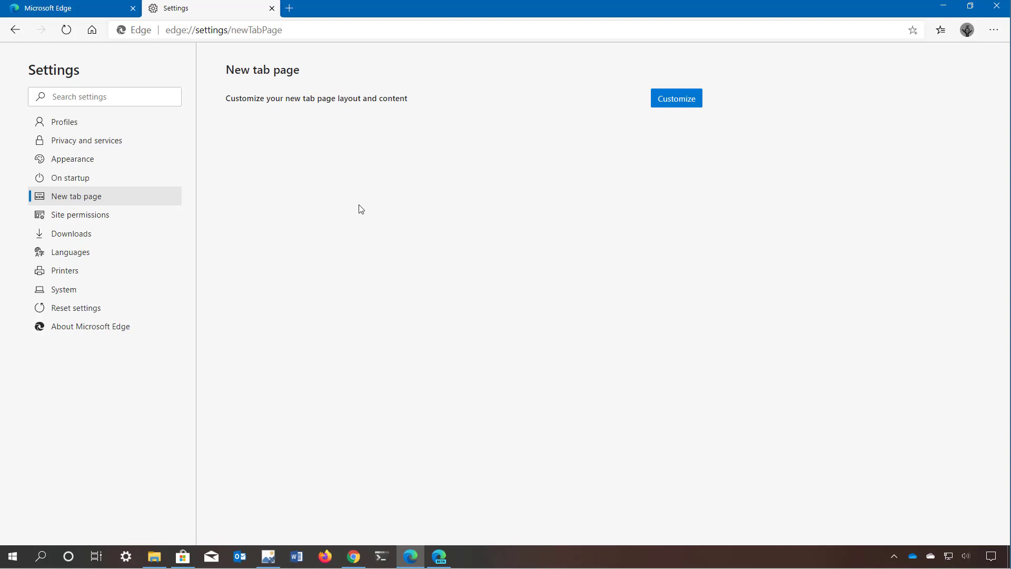
{"action": "left_click", "coordinate": [664, 103]}
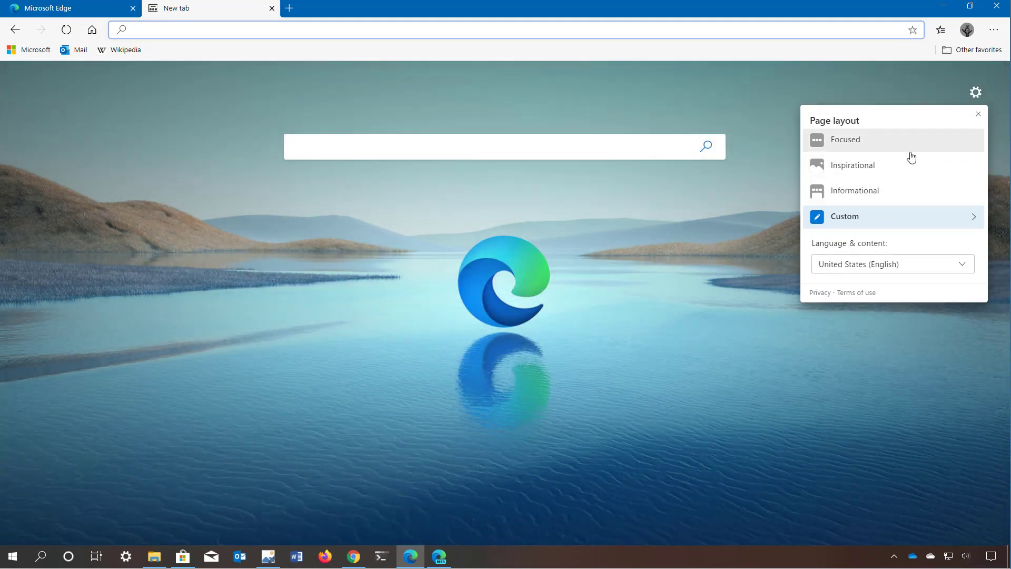
{"action": "left_click", "coordinate": [853, 218]}
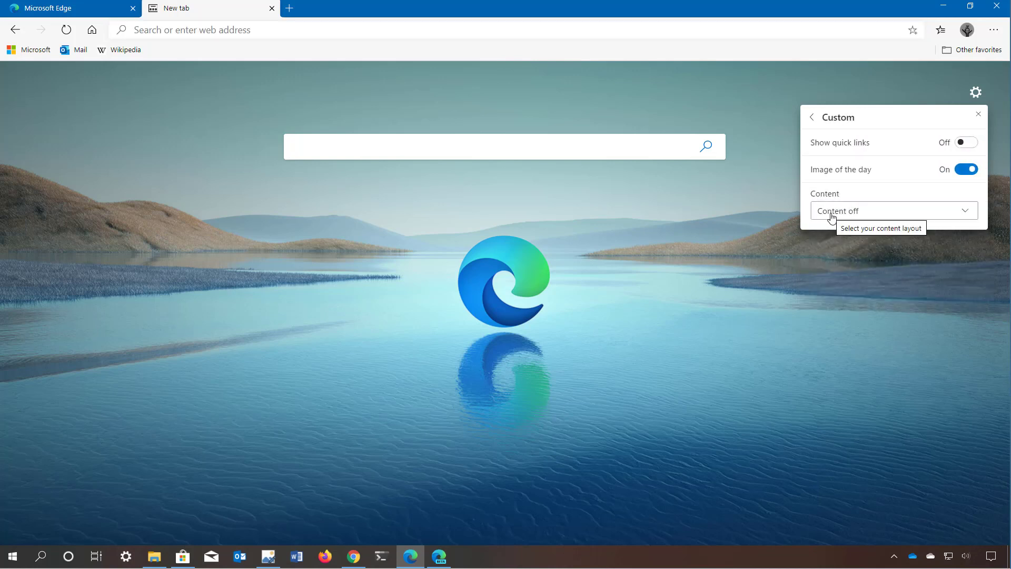
{"action": "left_click", "coordinate": [812, 117]}
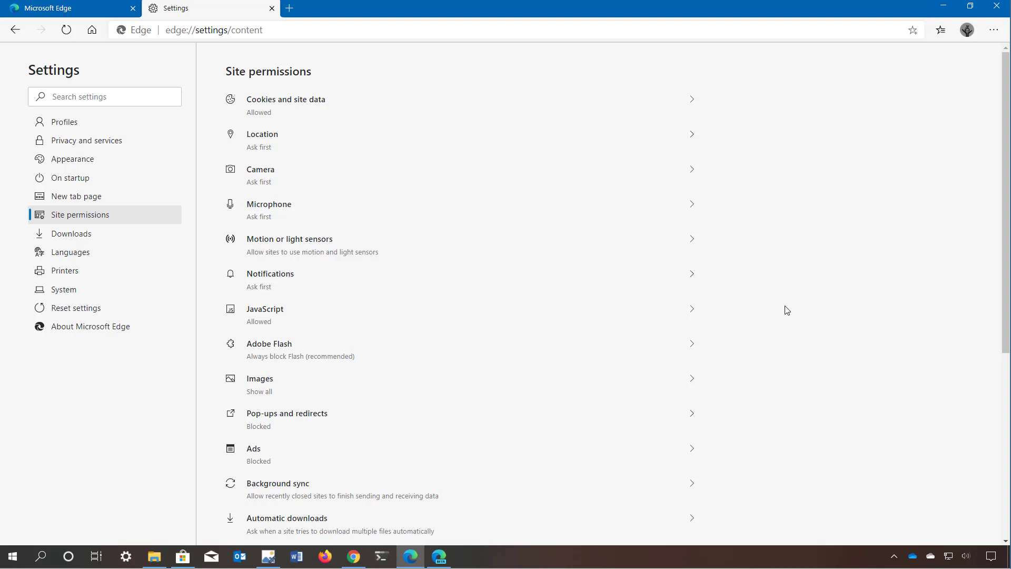
Open the list of all cookies and site data from Site permissions and delete the 1rx.io entry.
{"action": "left_click", "coordinate": [301, 106]}
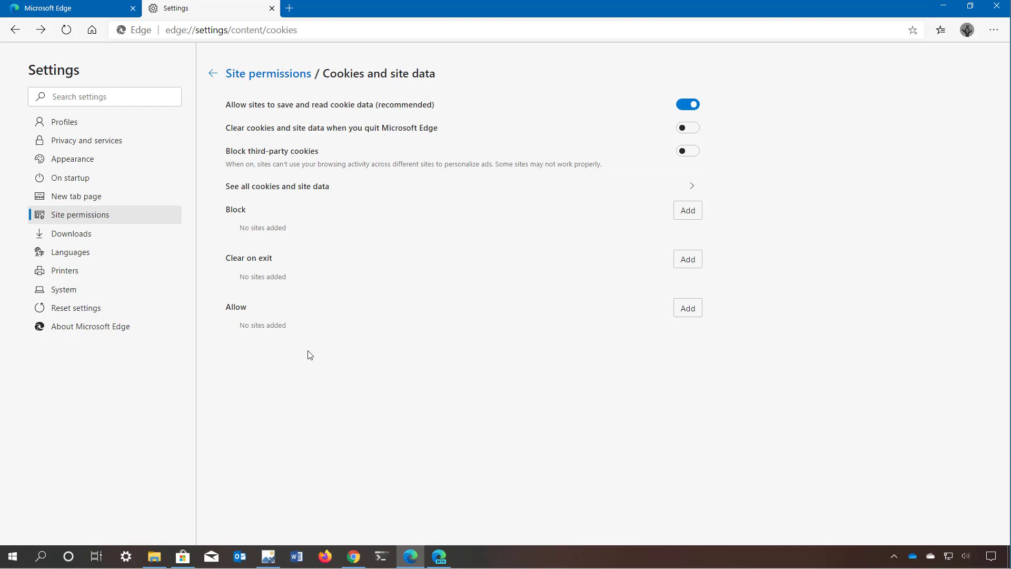
{"action": "left_click", "coordinate": [246, 191]}
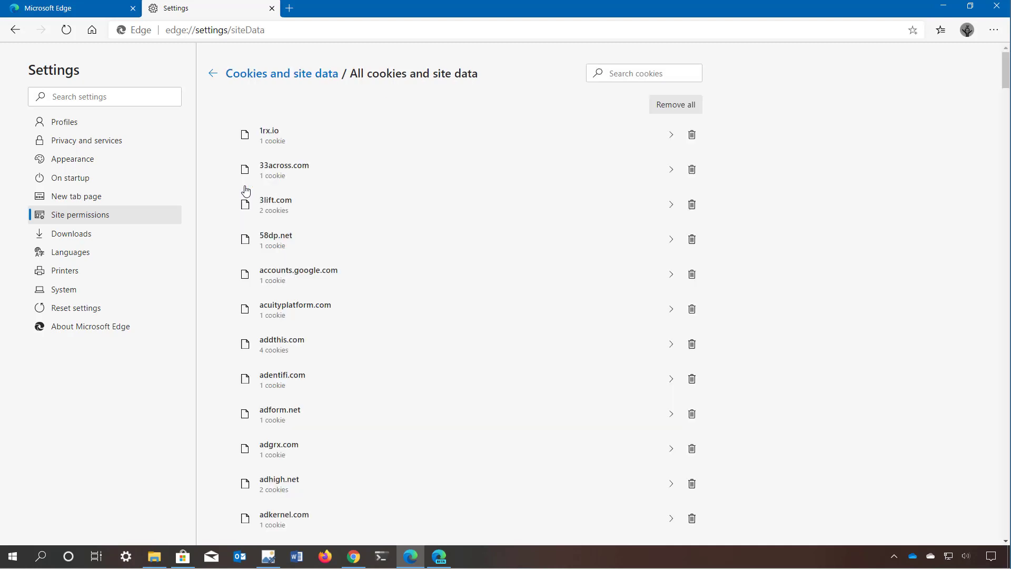
{"action": "left_click", "coordinate": [691, 136]}
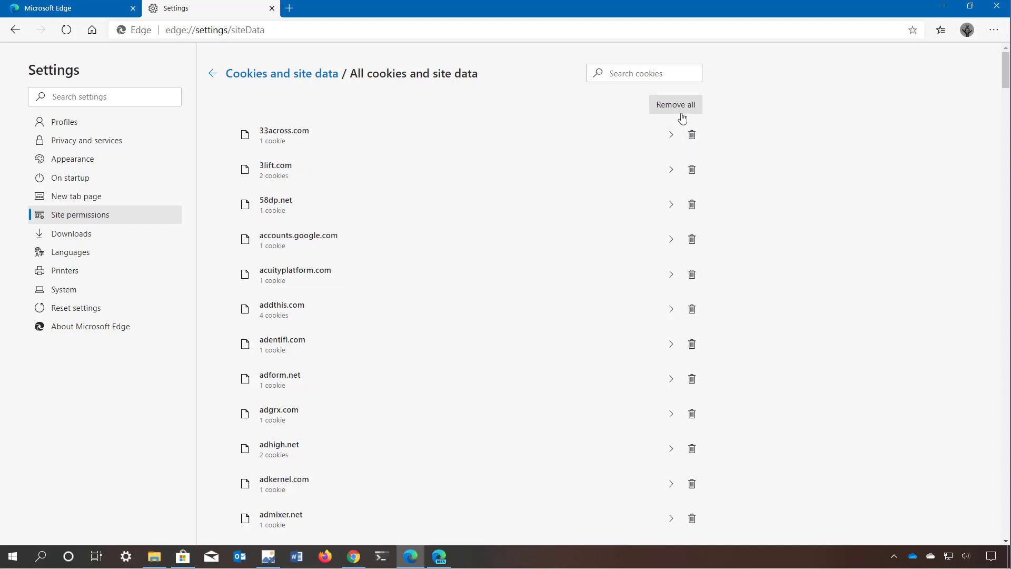
Try the cookie search with "1", clear it, and return to the Site permissions overview.
{"action": "left_click", "coordinate": [632, 79]}
{"action": "type", "text": "1"}
{"action": "key", "text": "BackSpace"}
{"action": "left_click", "coordinate": [212, 73]}
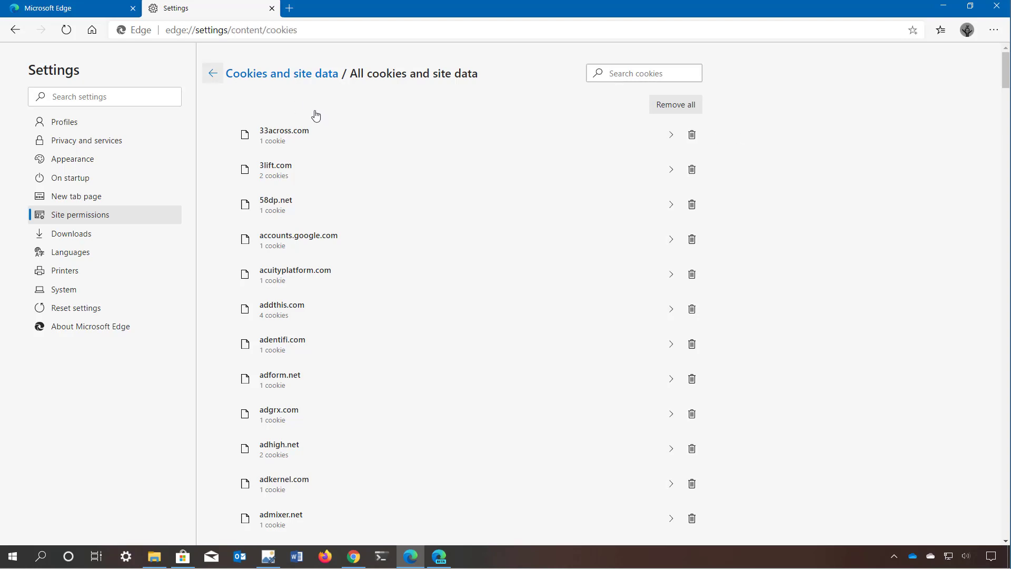
{"action": "left_click", "coordinate": [220, 73]}
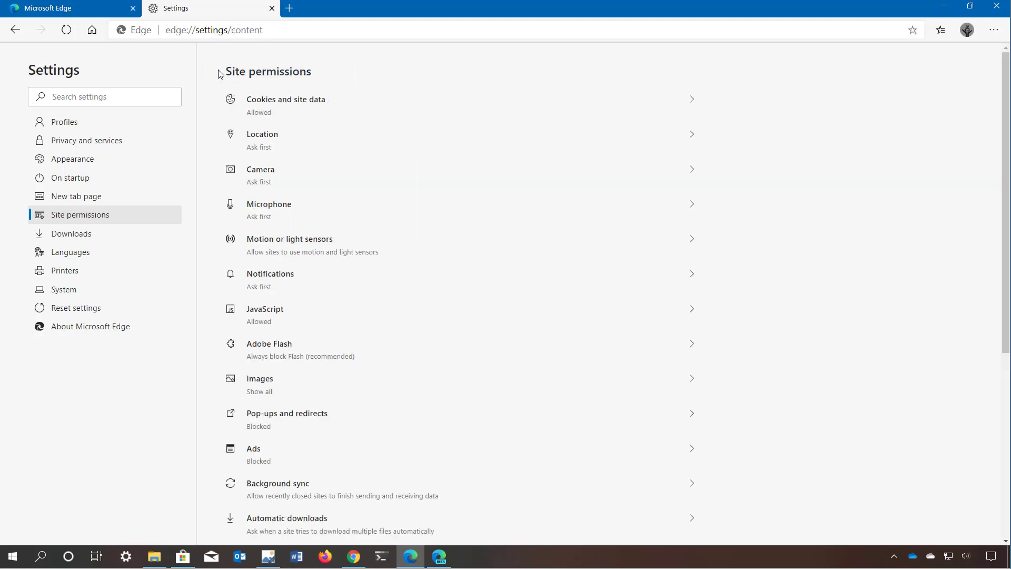
View the Camera and Ads pages in Site permissions, and open the Downloads settings.
{"action": "left_click", "coordinate": [281, 181]}
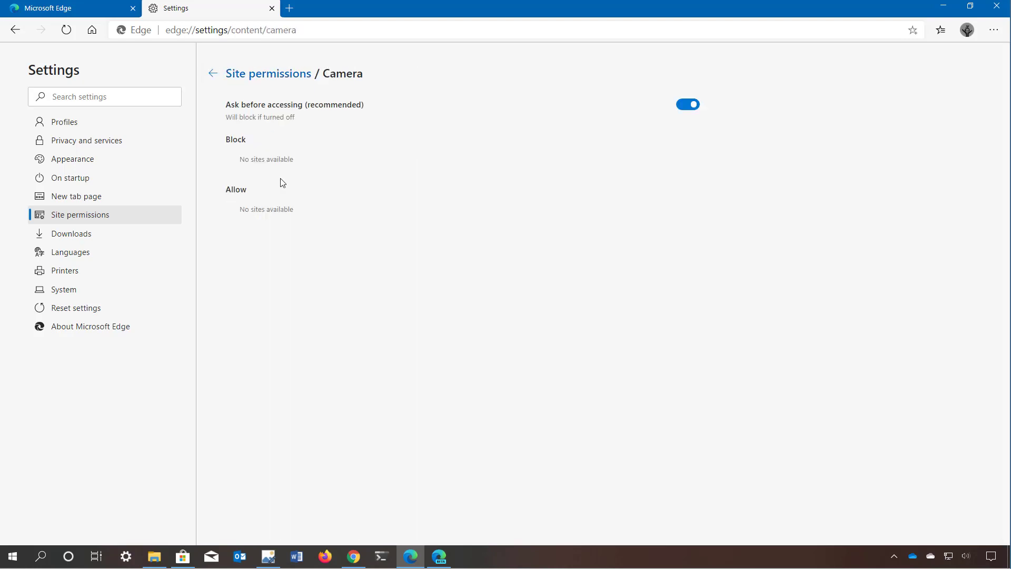
{"action": "left_click", "coordinate": [214, 73]}
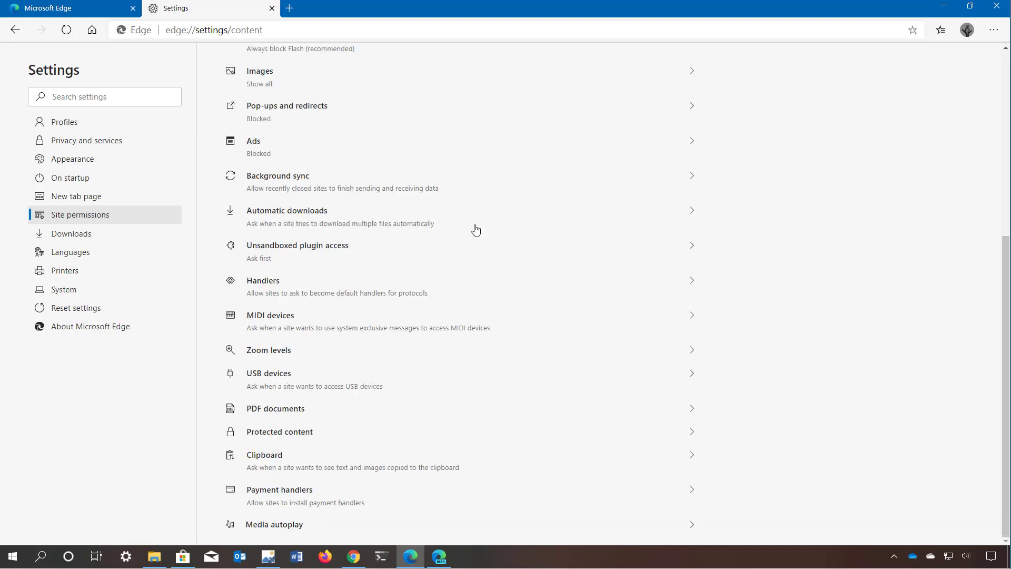
{"action": "left_click", "coordinate": [265, 151]}
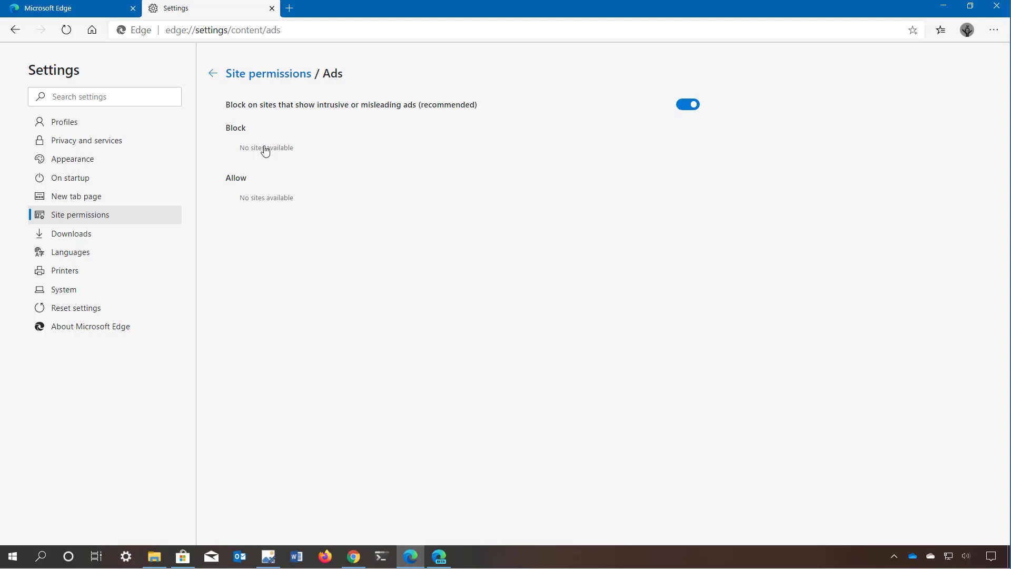
{"action": "left_click", "coordinate": [80, 214]}
{"action": "left_click", "coordinate": [74, 236]}
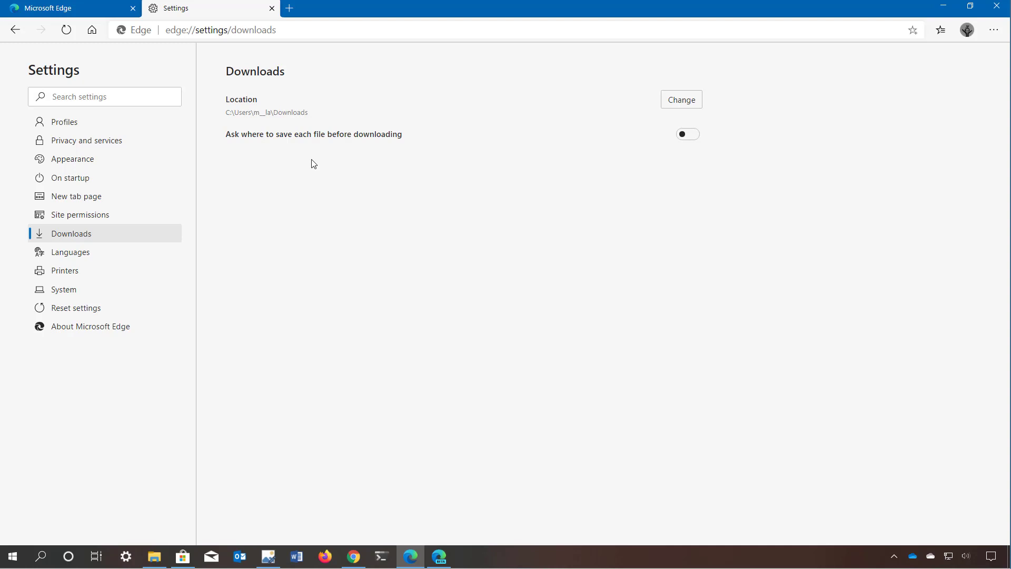
In the Languages settings, add English (Canada) to the preferred languages.
{"action": "key", "text": "Down"}
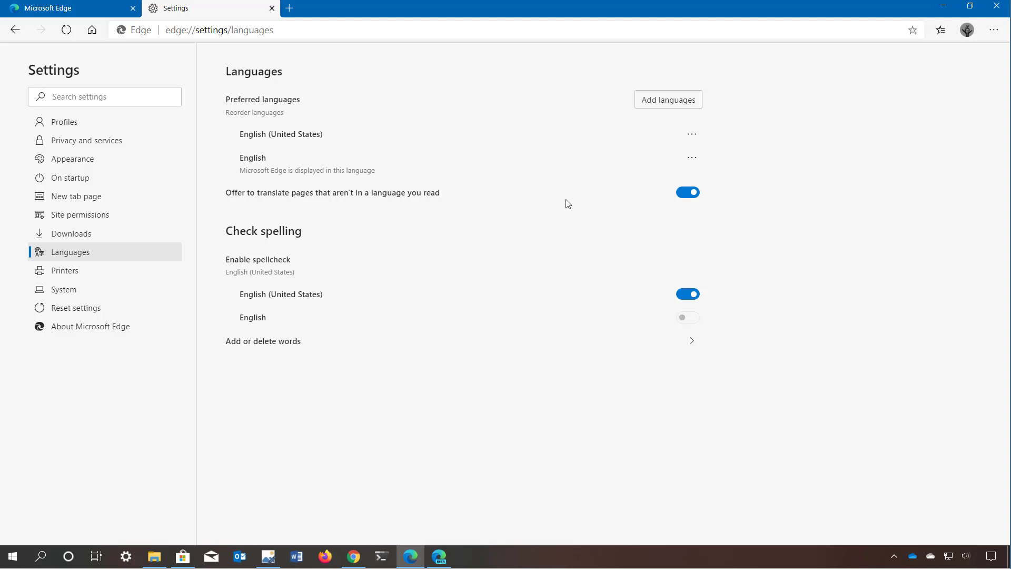
{"action": "left_click", "coordinate": [669, 102]}
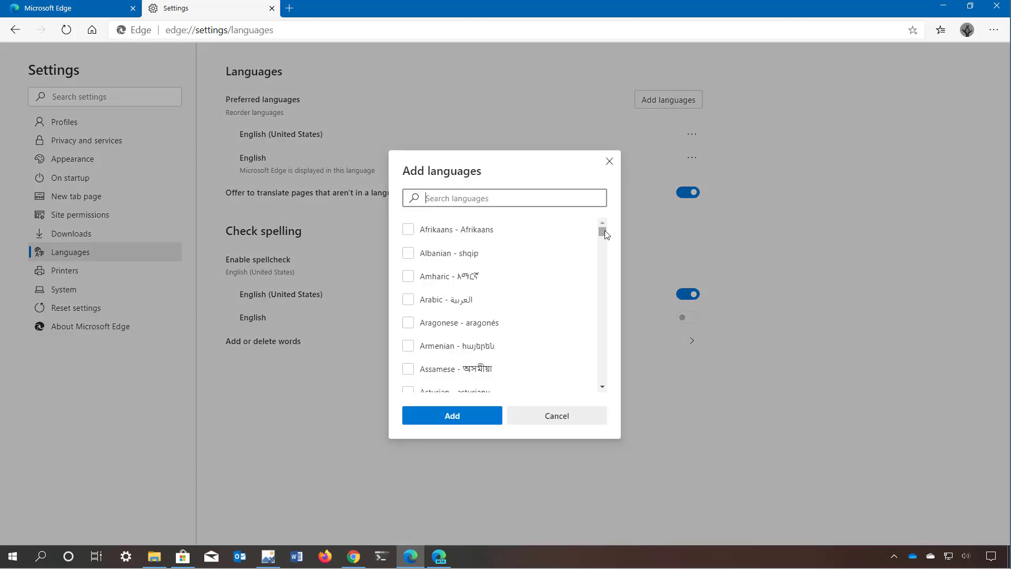
{"action": "left_click_drag", "start_coordinate": [602, 232], "coordinate": [603, 260]}
{"action": "left_click", "coordinate": [409, 291]}
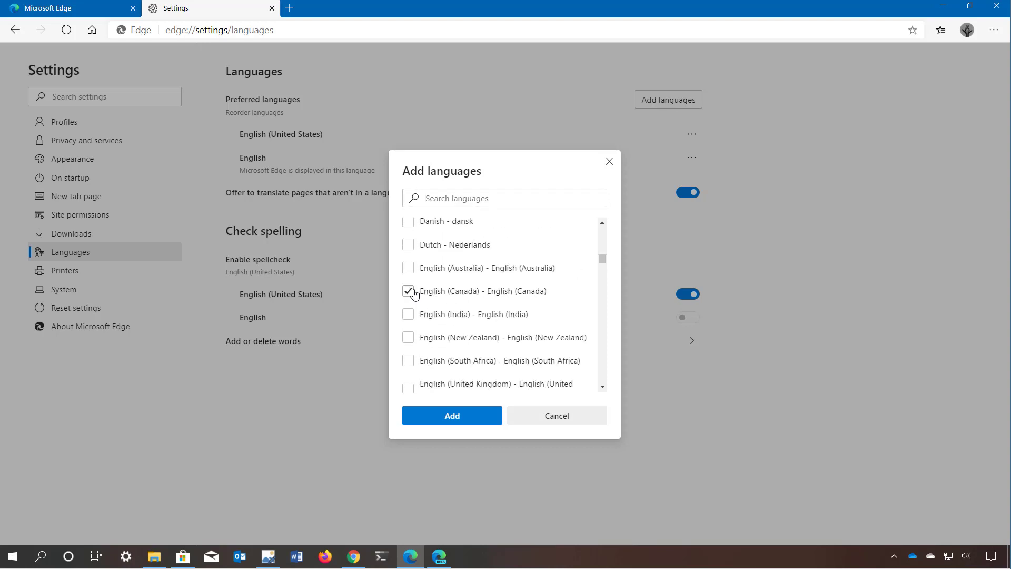
{"action": "left_click", "coordinate": [452, 415]}
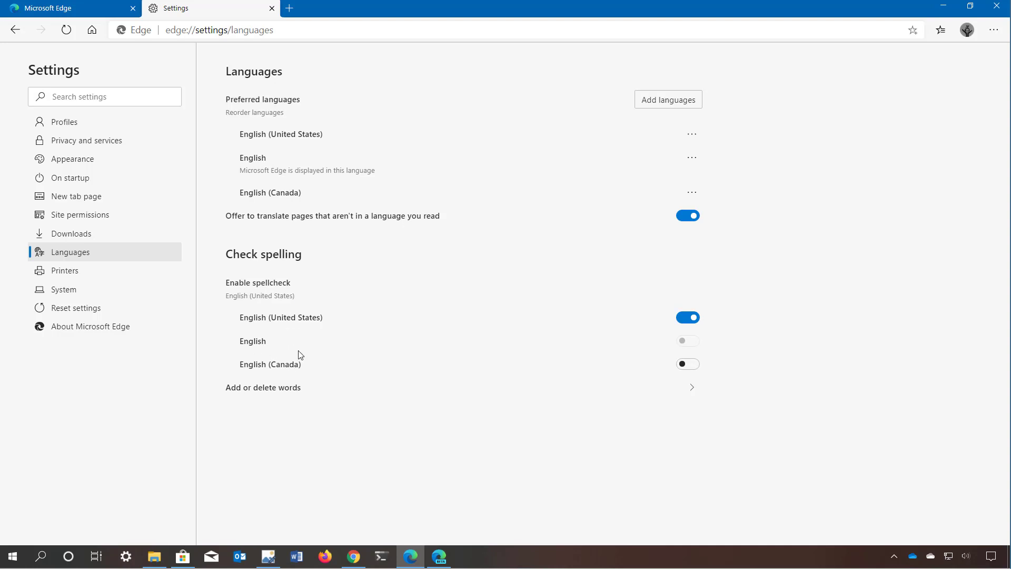
View the Add or delete words page for spellcheck and the Printers settings.
{"action": "left_click", "coordinate": [272, 391]}
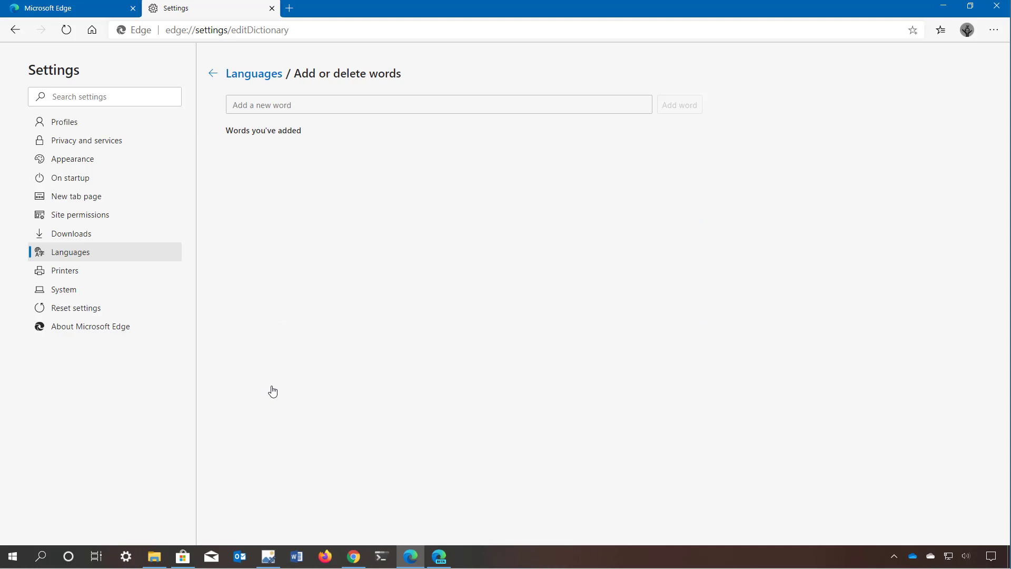
{"action": "left_click", "coordinate": [83, 275]}
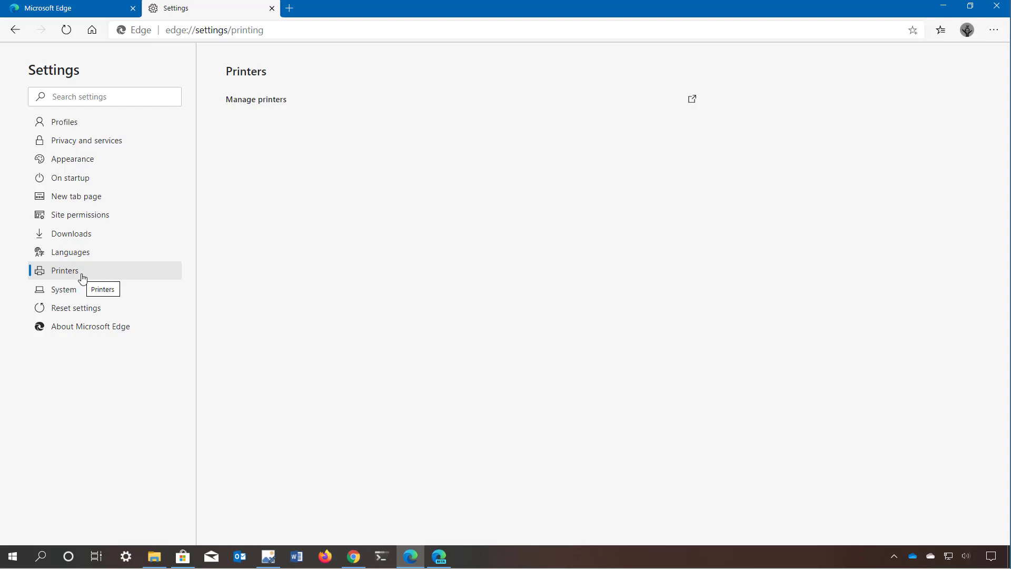
In the System settings, turn hardware acceleration off and back on.
{"action": "left_click", "coordinate": [87, 295]}
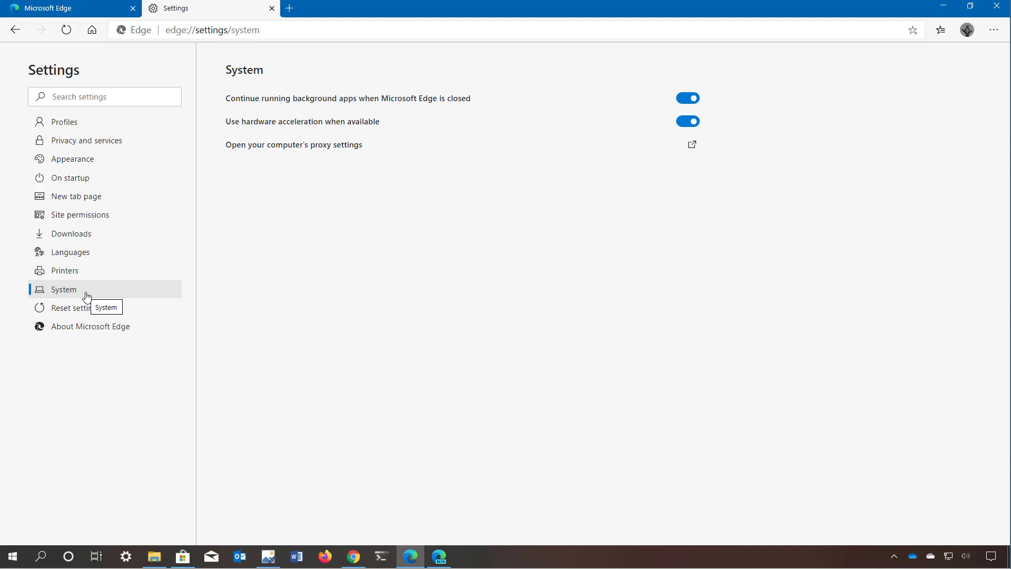
{"action": "left_click", "coordinate": [696, 124]}
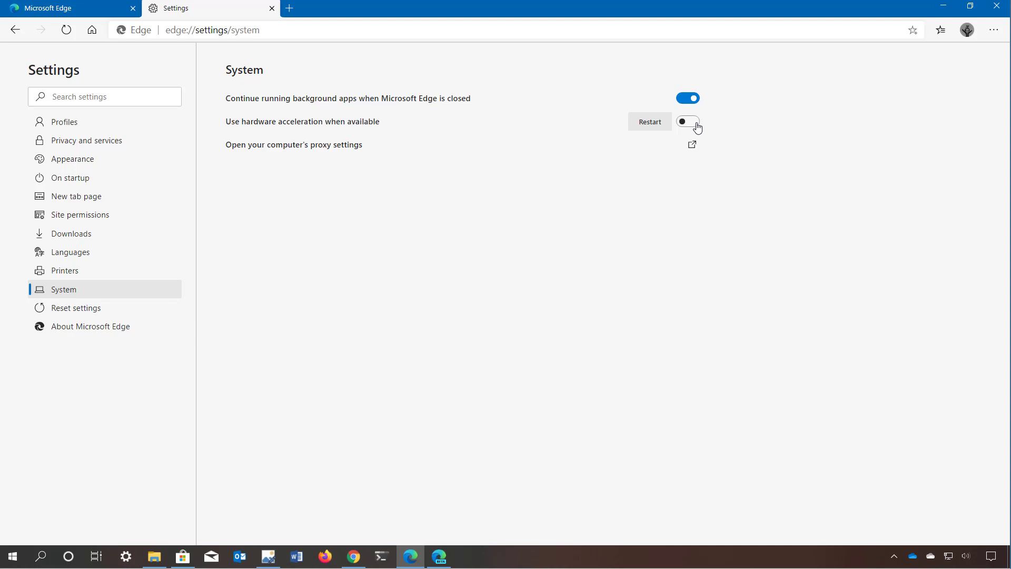
{"action": "left_click", "coordinate": [695, 124]}
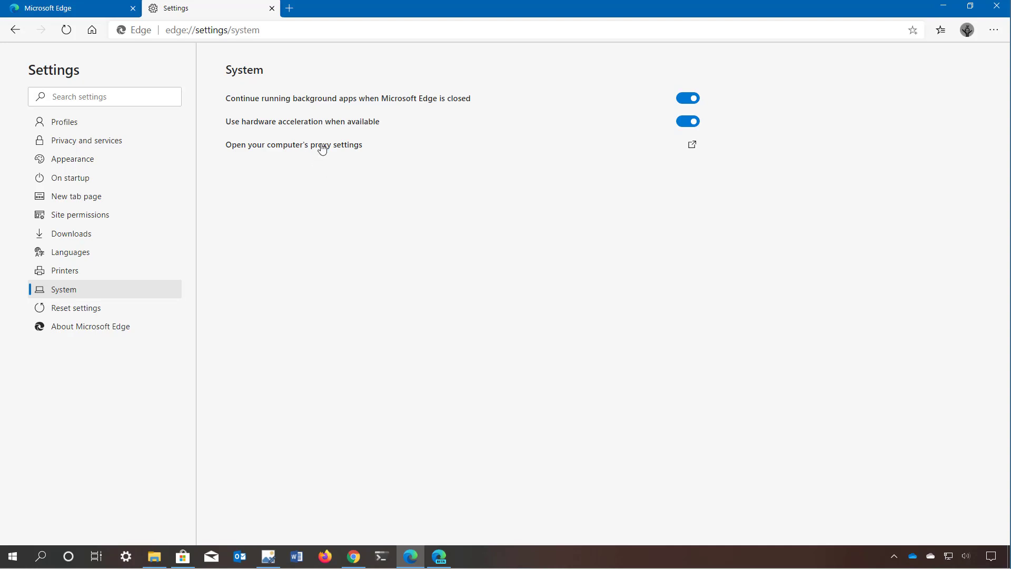
View the confirmation for restoring settings to their default values, cancel it, and open the About Microsoft Edge page.
{"action": "left_click", "coordinate": [74, 312]}
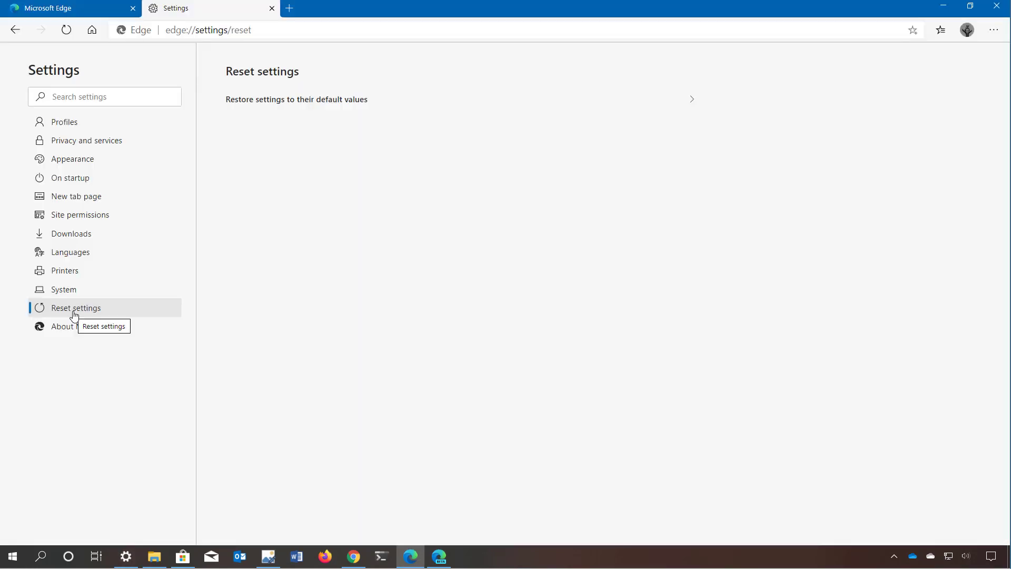
{"action": "left_click", "coordinate": [296, 102]}
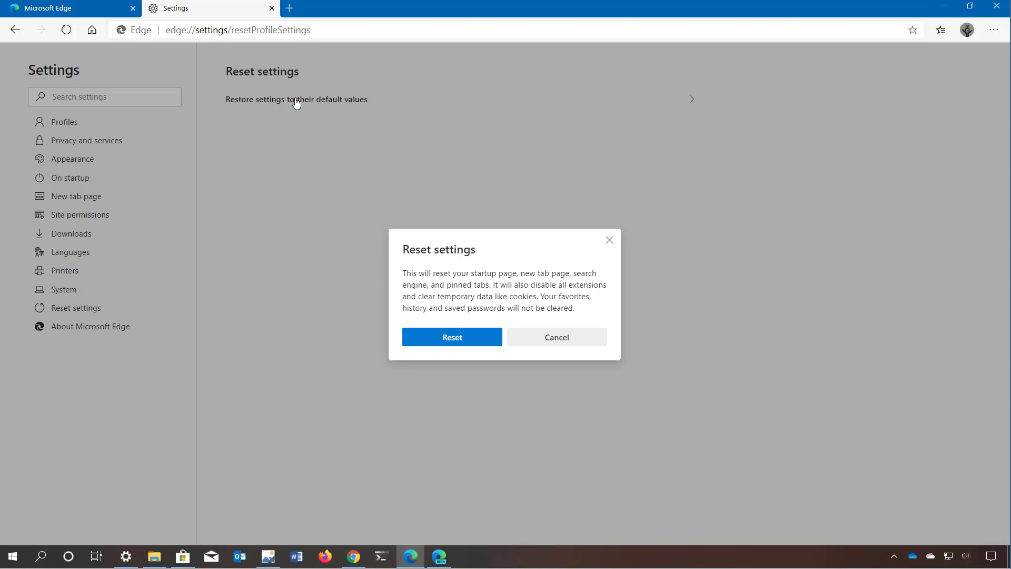
{"action": "key", "text": "Escape"}
{"action": "left_click", "coordinate": [112, 331]}
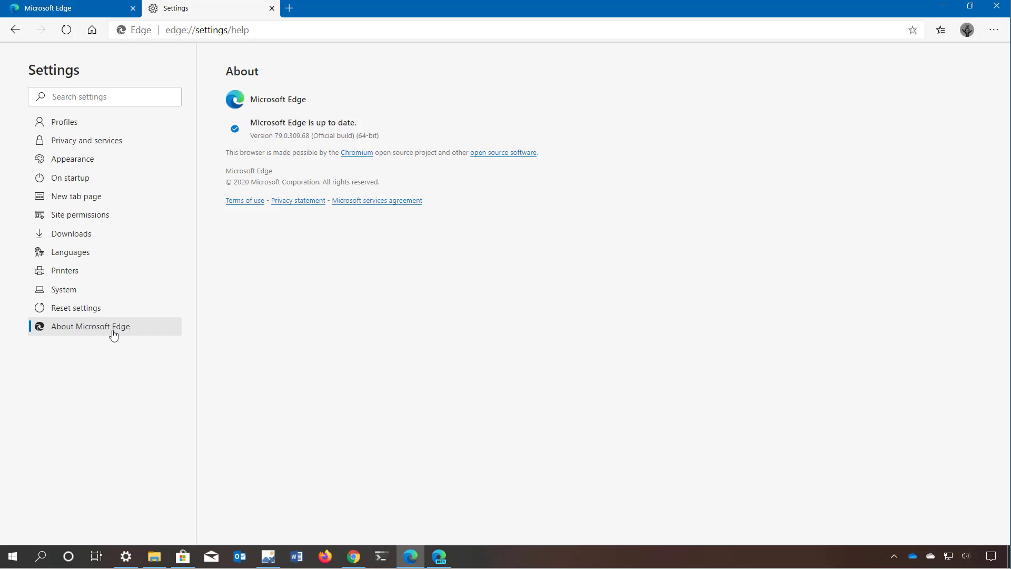
From the Microsoft Edge welcome tab, open the Extensions page and go to the Microsoft Store extensions catalogue.
{"action": "left_click", "coordinate": [99, 8]}
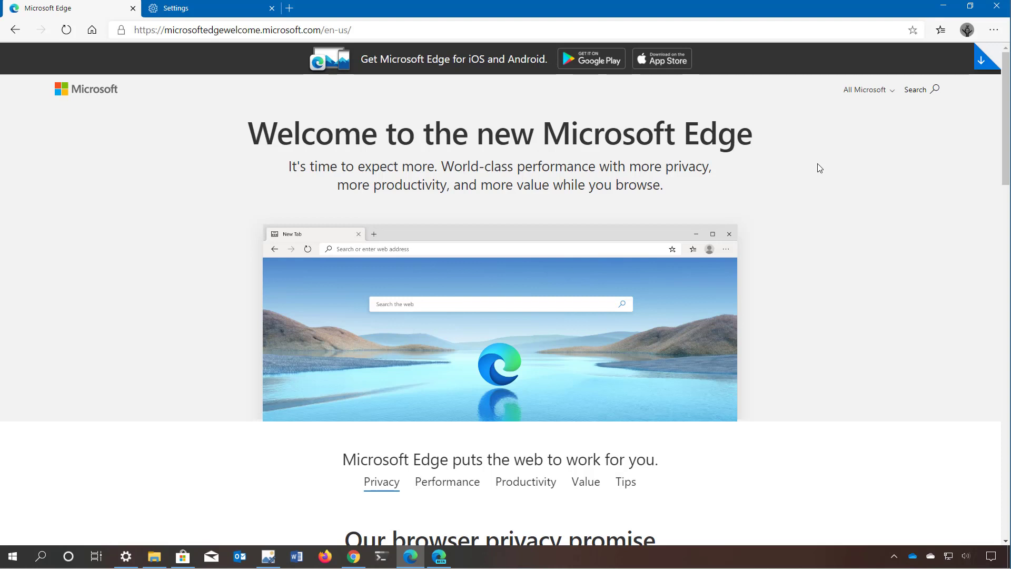
{"action": "left_click", "coordinate": [995, 31]}
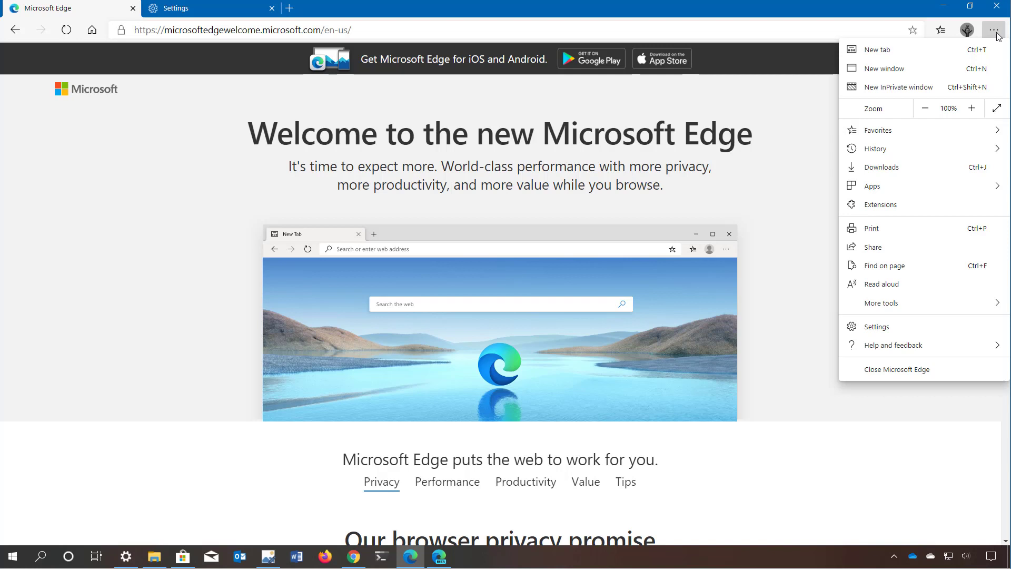
{"action": "left_click", "coordinate": [895, 208]}
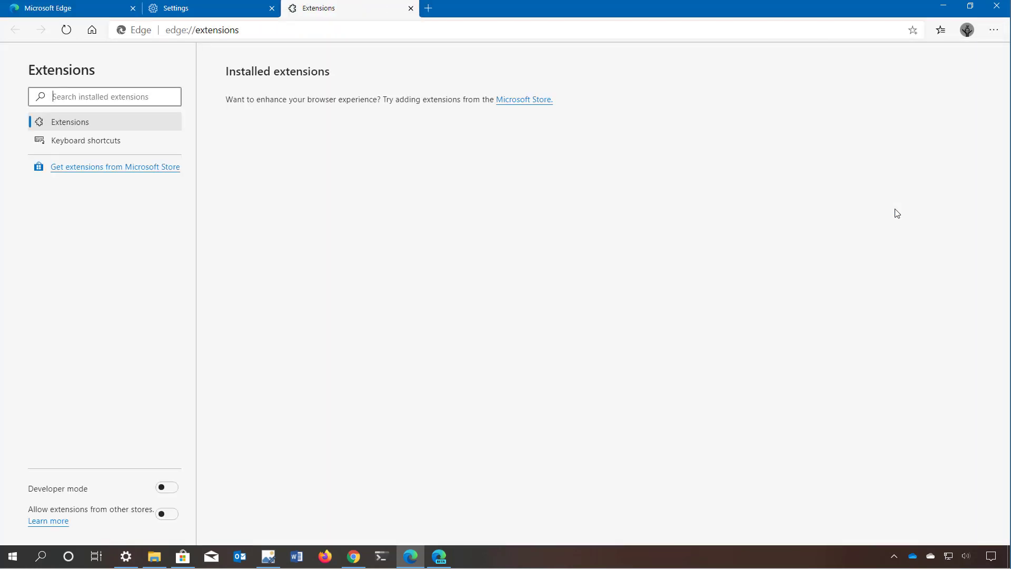
{"action": "left_click", "coordinate": [151, 168]}
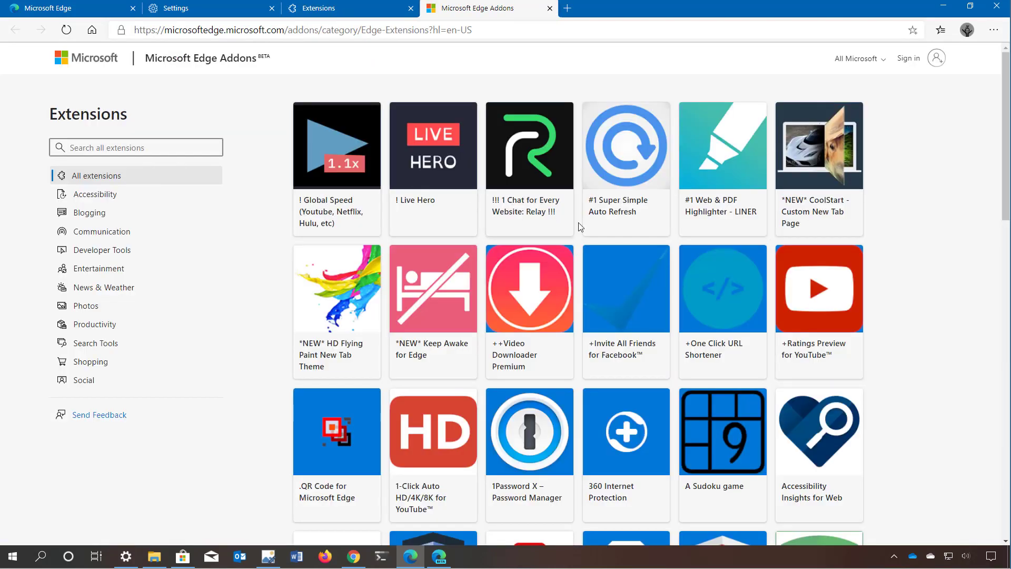
Find the Background Changer for Facebook extension in the catalogue and add it to the browser.
{"action": "scroll", "coordinate": [641, 289], "scroll_direction": "down", "scroll_amount": 7}
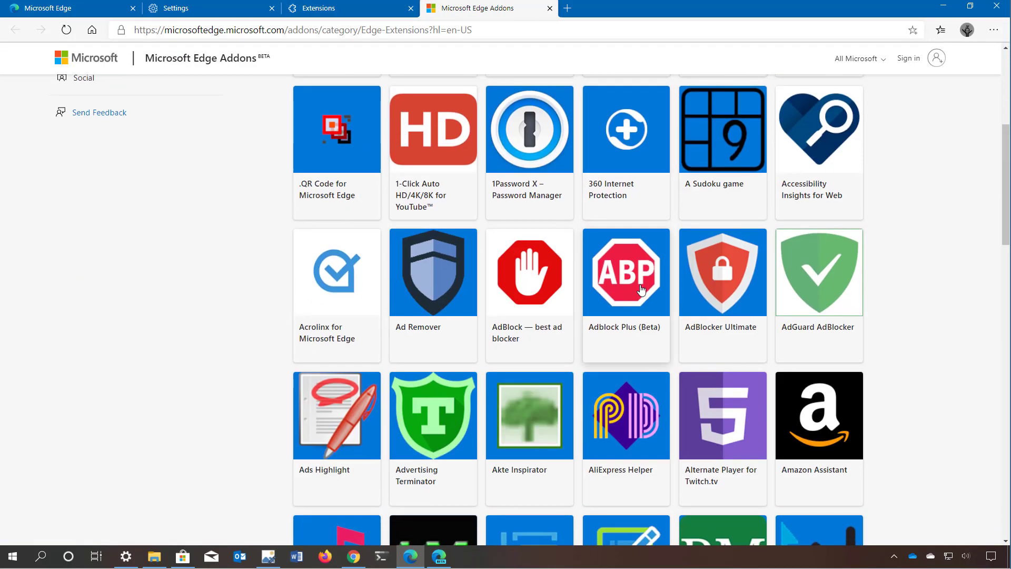
{"action": "scroll", "coordinate": [641, 289], "scroll_direction": "down", "scroll_amount": 10}
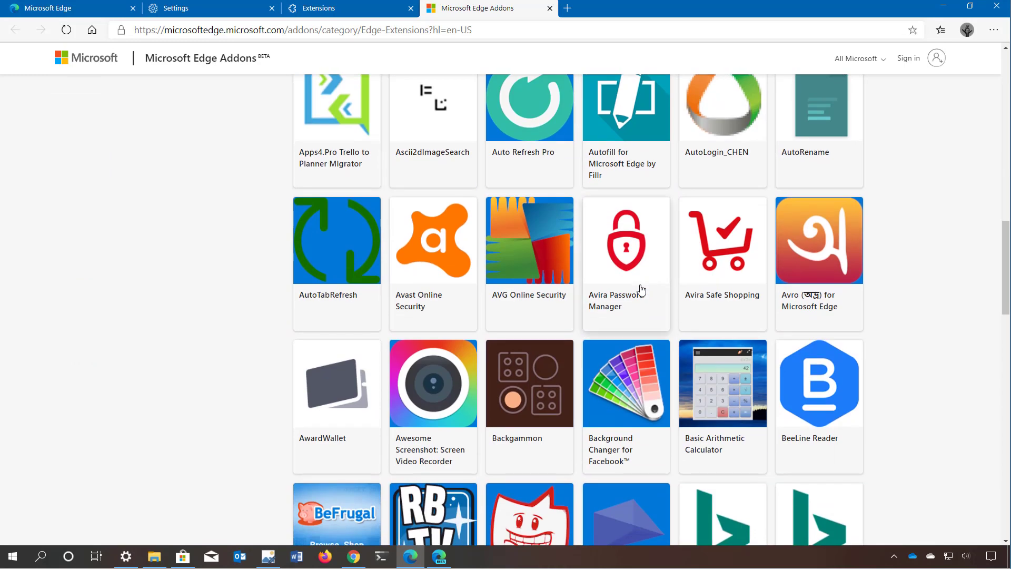
{"action": "left_click", "coordinate": [632, 367]}
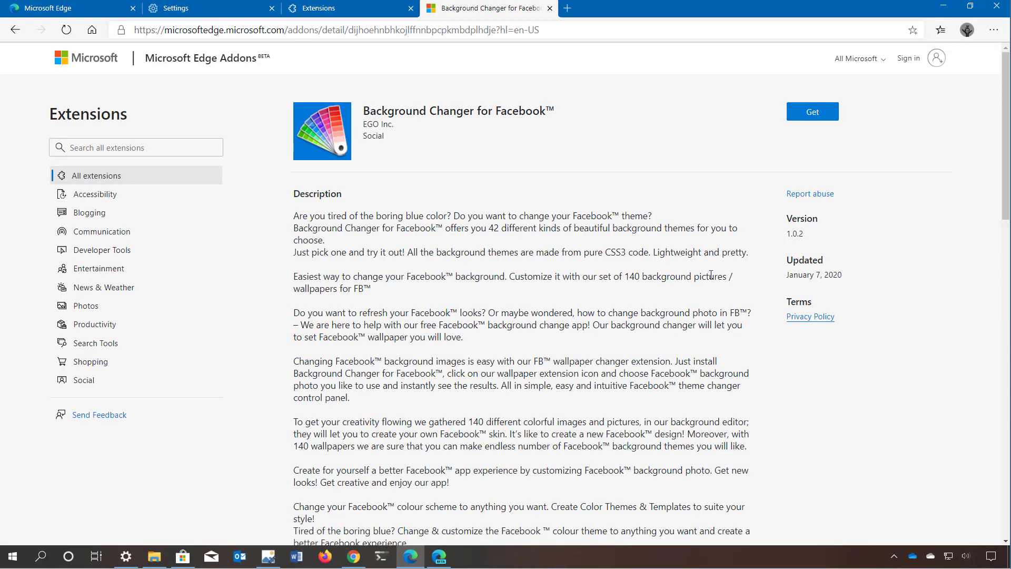
{"action": "left_click", "coordinate": [813, 113]}
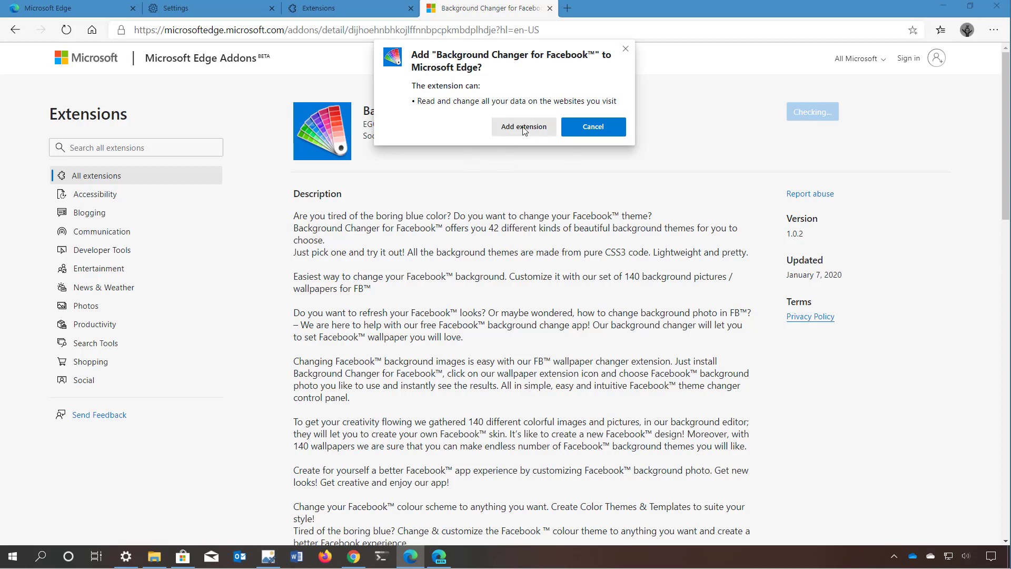
{"action": "left_click", "coordinate": [524, 128]}
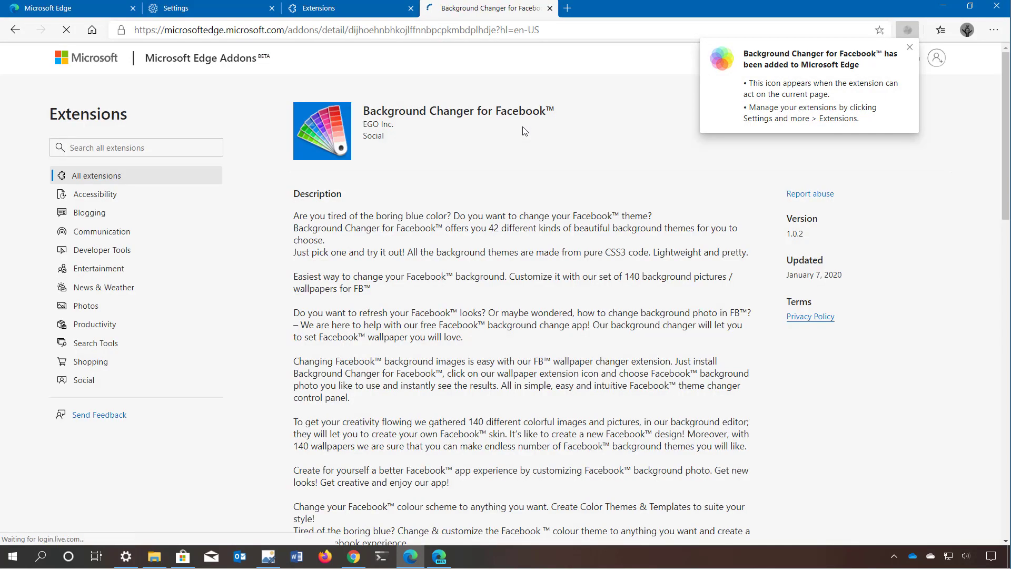
On the Extensions page, turn on Allow extensions from other stores and accept the confirmation.
{"action": "left_click", "coordinate": [361, 15]}
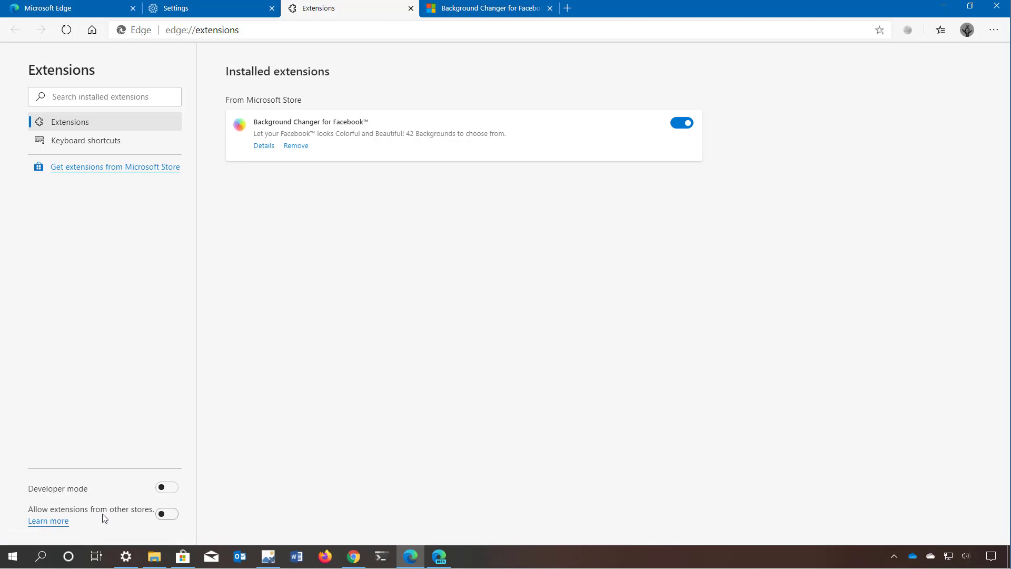
{"action": "left_click", "coordinate": [171, 515]}
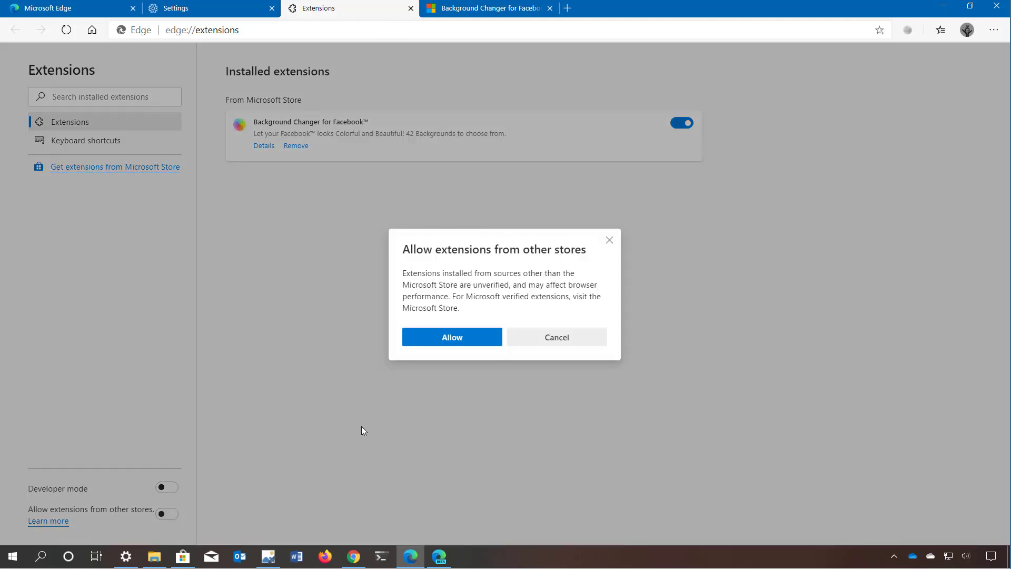
{"action": "left_click", "coordinate": [474, 343]}
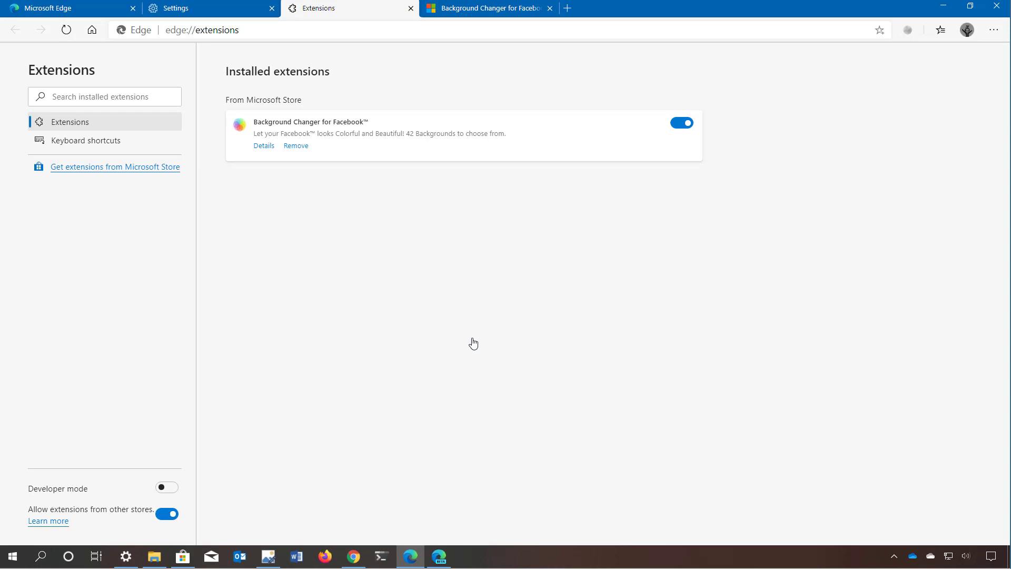
In a new tab, search for "chrome web store" to reach the store, and open its Grammarly for Chrome page.
{"action": "left_click", "coordinate": [567, 8]}
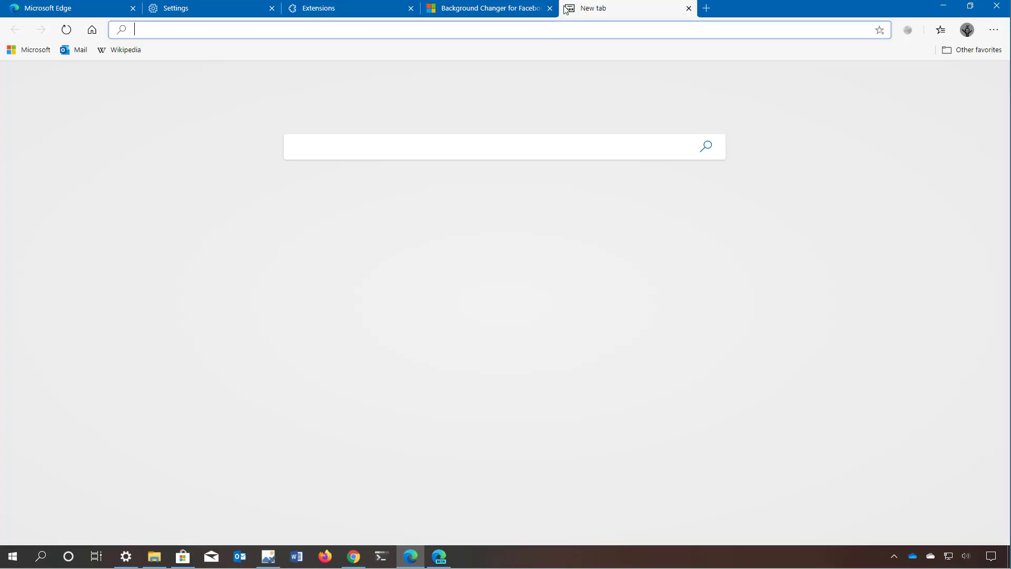
{"action": "type", "text": "chrome web store"}
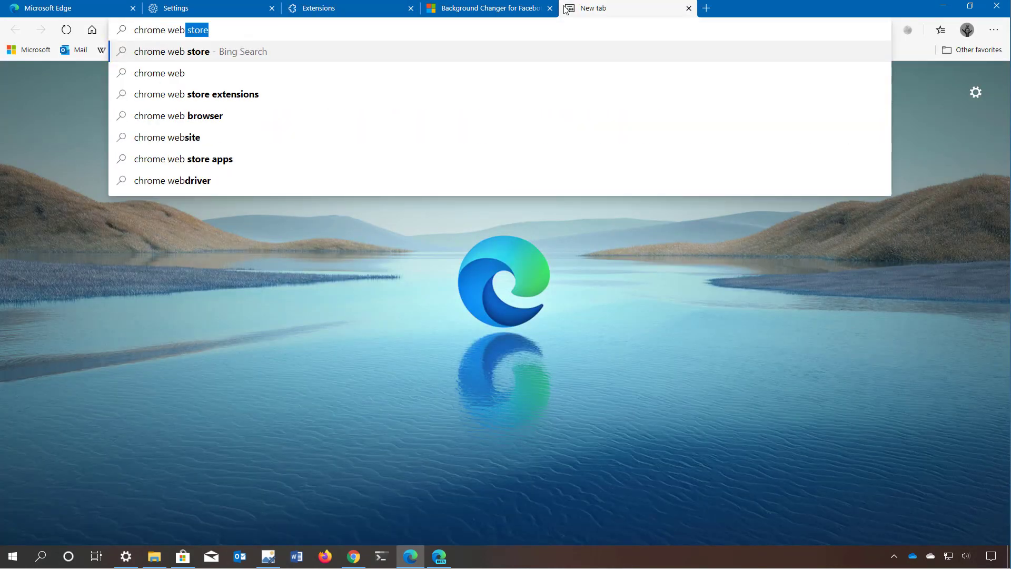
{"action": "key", "text": "Return"}
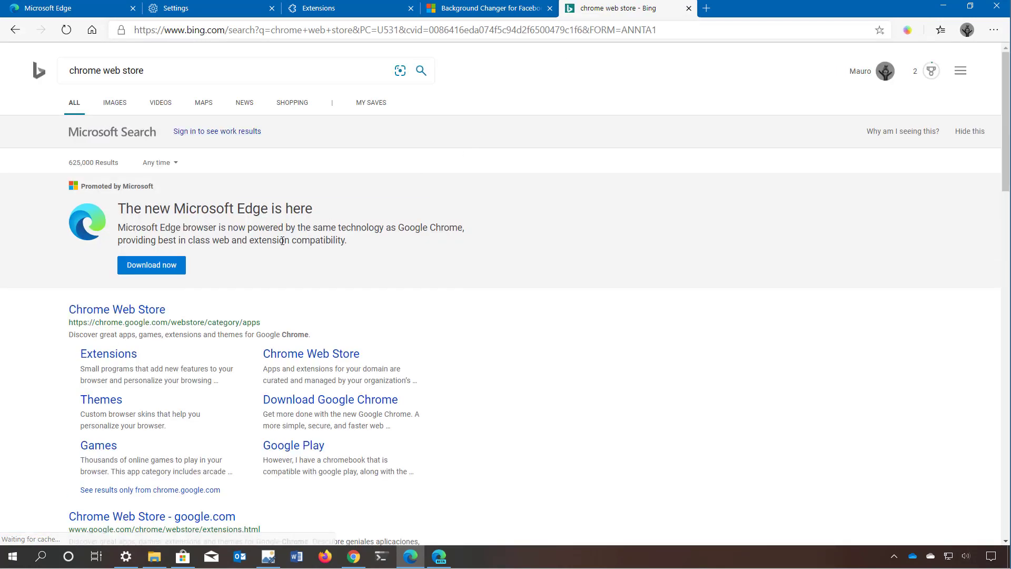
{"action": "left_click", "coordinate": [115, 310]}
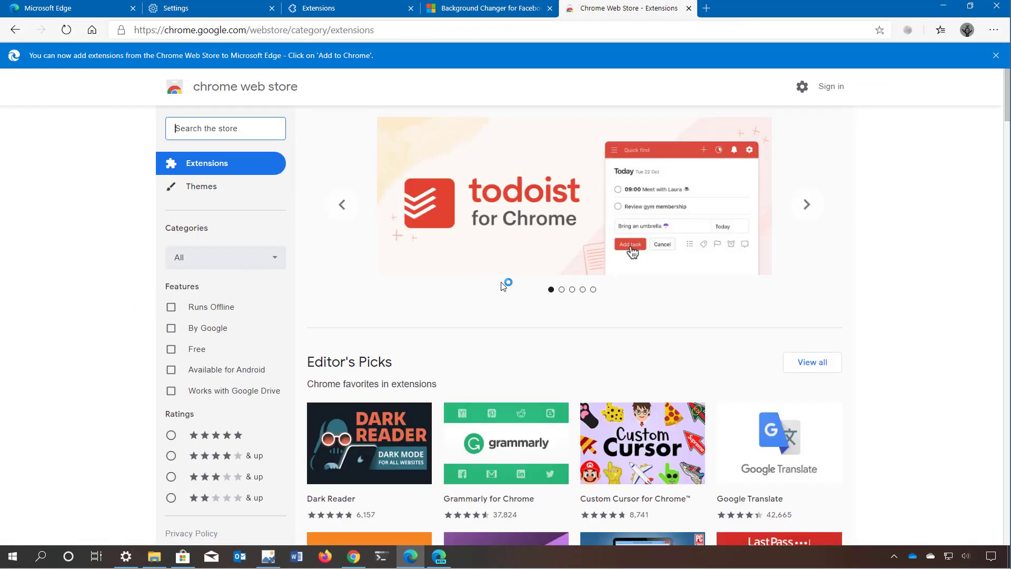
{"action": "left_click", "coordinate": [517, 445]}
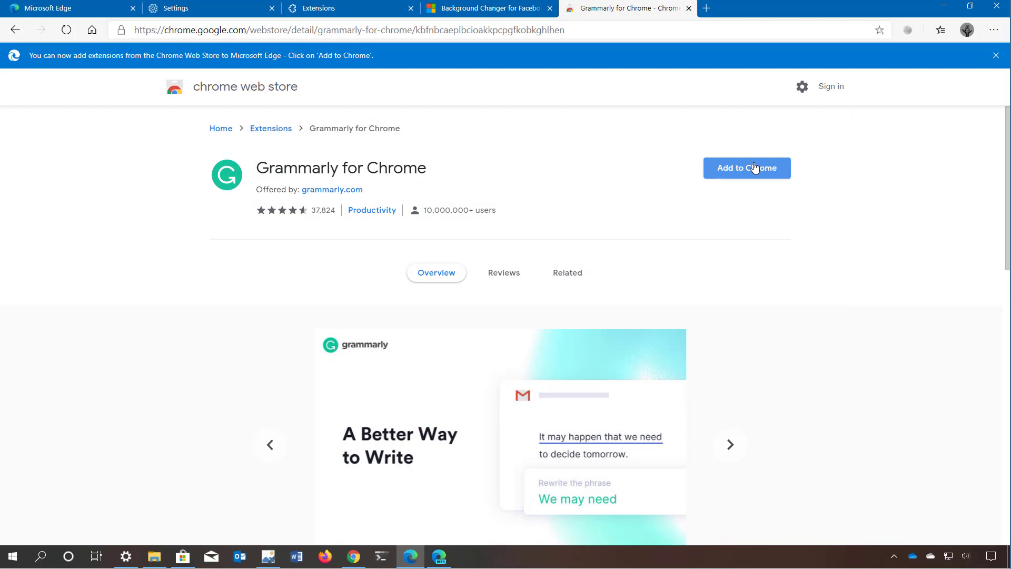
Turn off Allow extensions from other stores on the Extensions page, and turn it back on from the Grammarly for Chrome store page.
{"action": "left_click", "coordinate": [382, 8]}
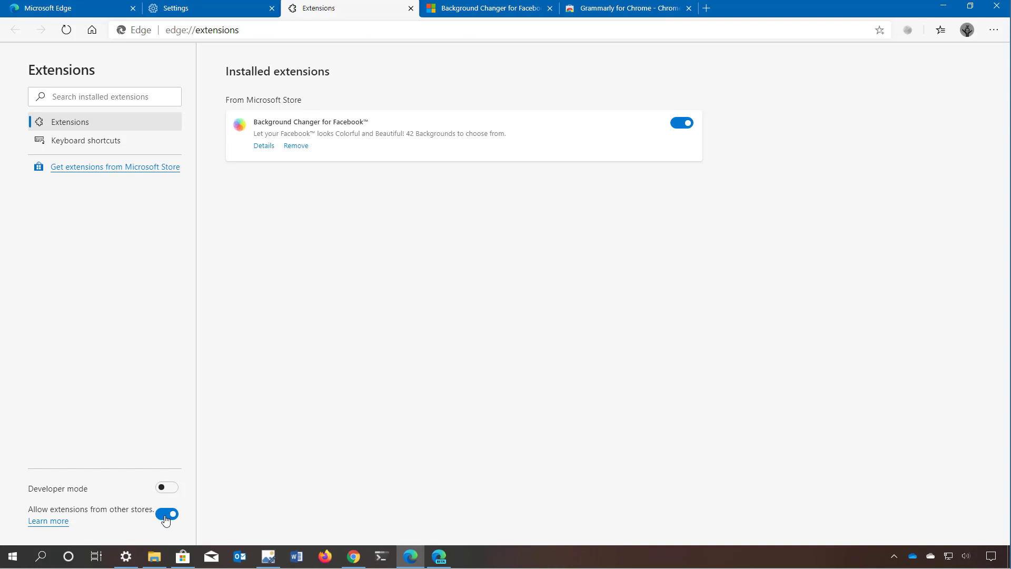
{"action": "left_click", "coordinate": [167, 515]}
{"action": "left_click", "coordinate": [480, 335]}
{"action": "left_click", "coordinate": [621, 8]}
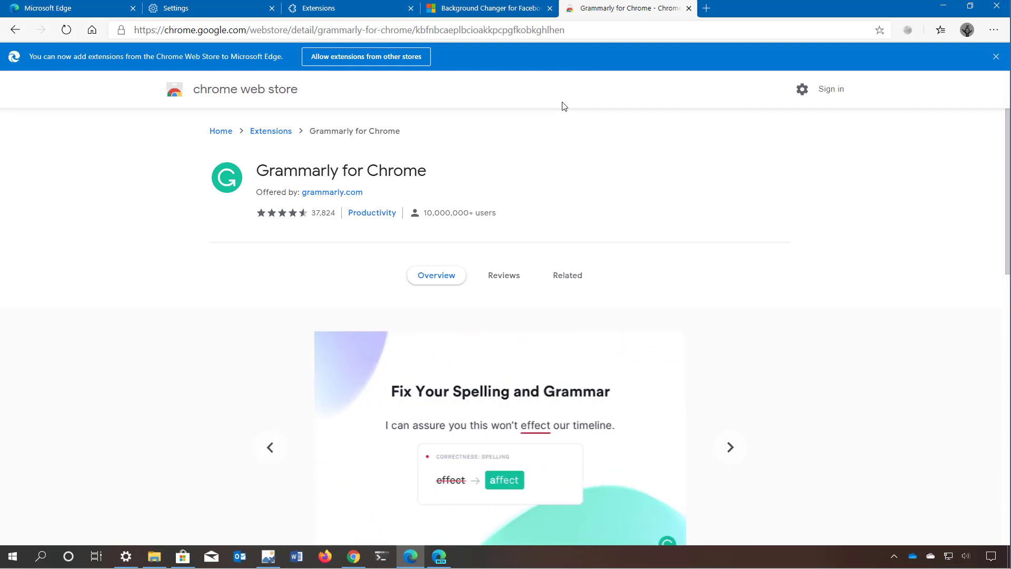
{"action": "left_click", "coordinate": [320, 58]}
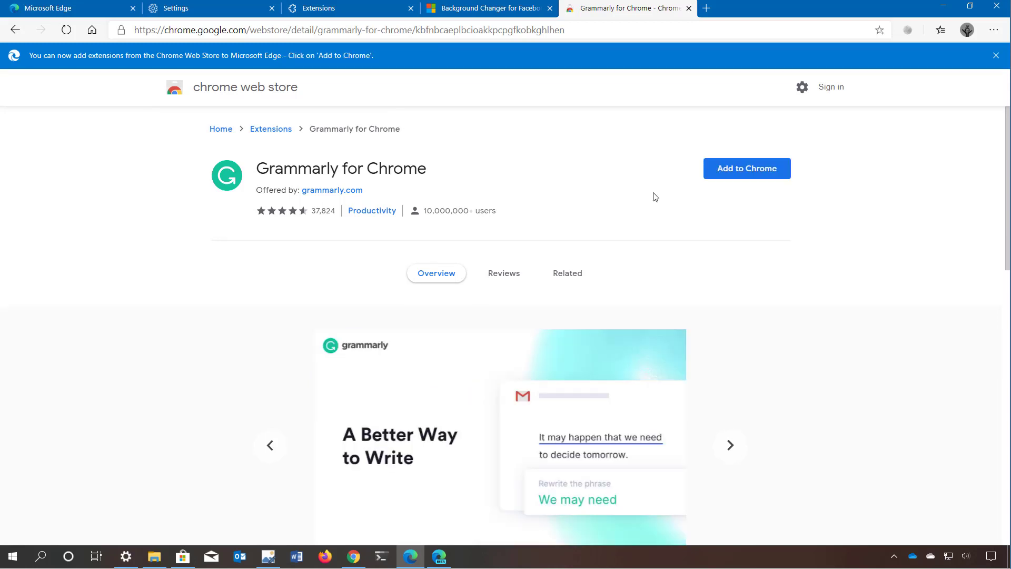
Add Grammarly for Chrome to the browser and return to the Extensions page.
{"action": "left_click", "coordinate": [721, 177]}
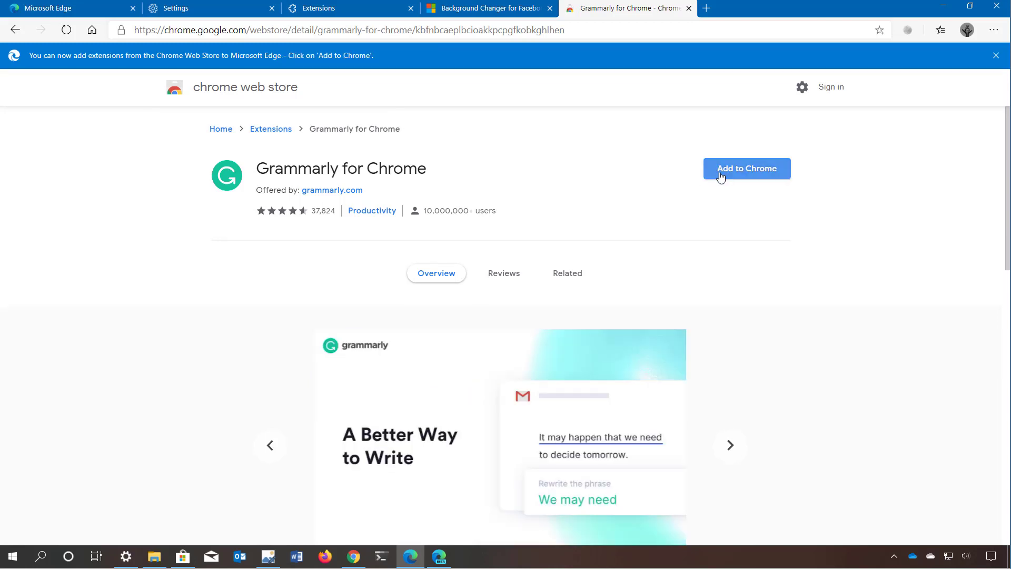
{"action": "left_click", "coordinate": [720, 177]}
{"action": "left_click", "coordinate": [362, 8]}
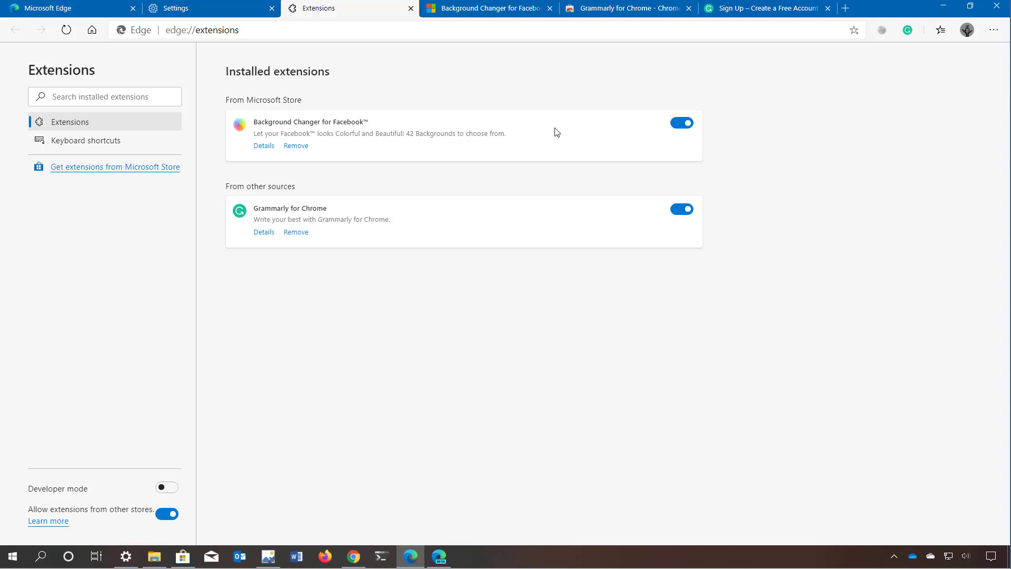
Turn off Background Changer for Facebook and Grammarly for Chrome, and remove both extensions from the browser.
{"action": "left_click", "coordinate": [680, 123]}
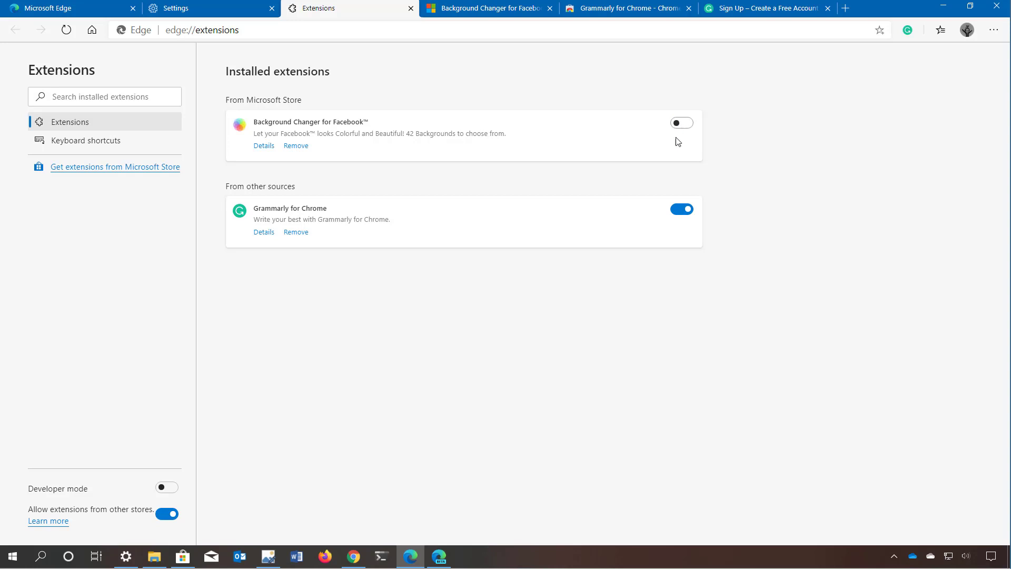
{"action": "left_click", "coordinate": [686, 211]}
{"action": "left_click", "coordinate": [295, 232]}
{"action": "left_click", "coordinate": [553, 112]}
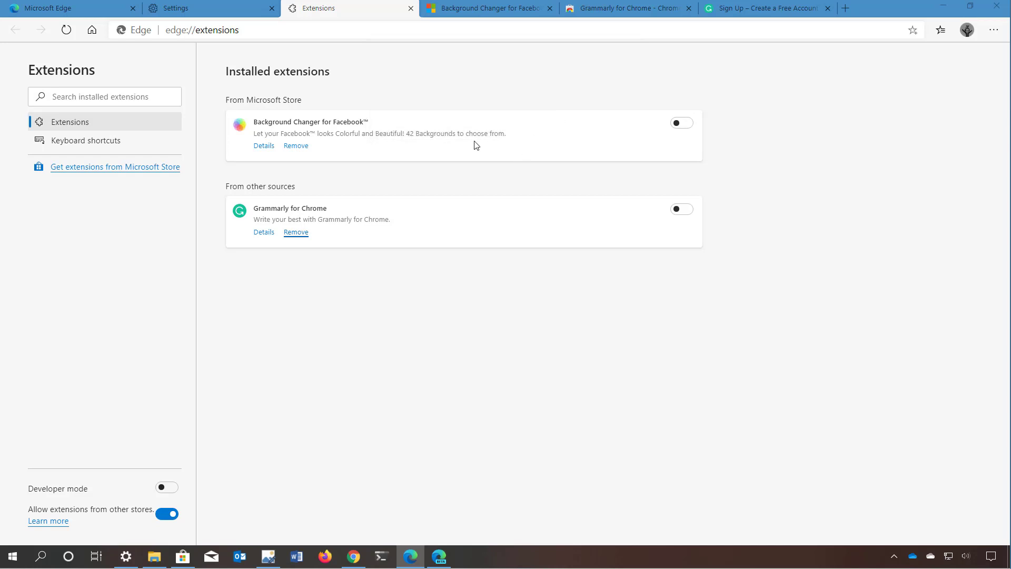
{"action": "left_click", "coordinate": [296, 145]}
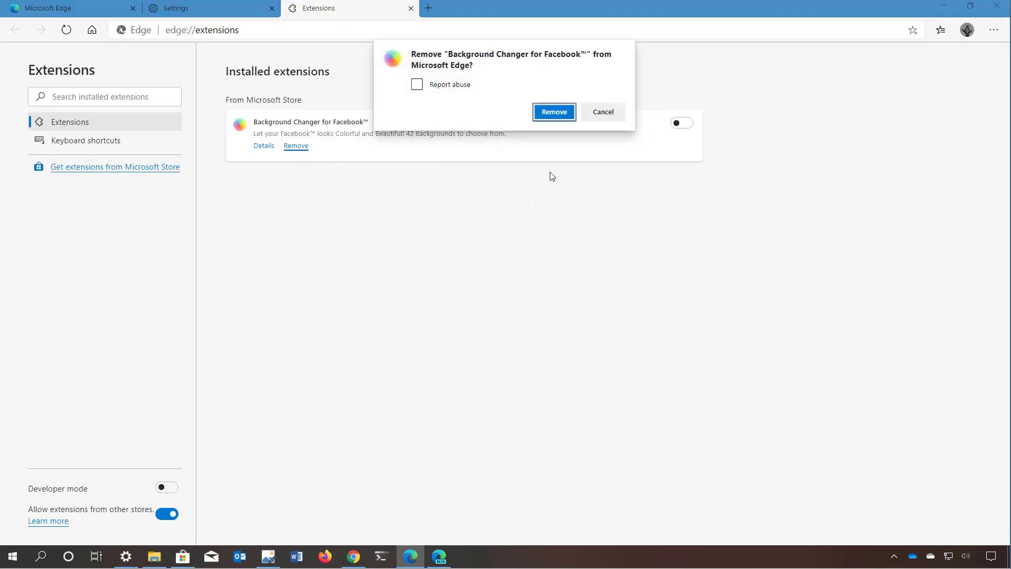
{"action": "left_click", "coordinate": [553, 111]}
Install the Word site at office.com as an app named Word, minimizing the browser and maximizing the app's window.
{"action": "key", "text": "alt+f"}
{"action": "left_click", "coordinate": [226, 278]}
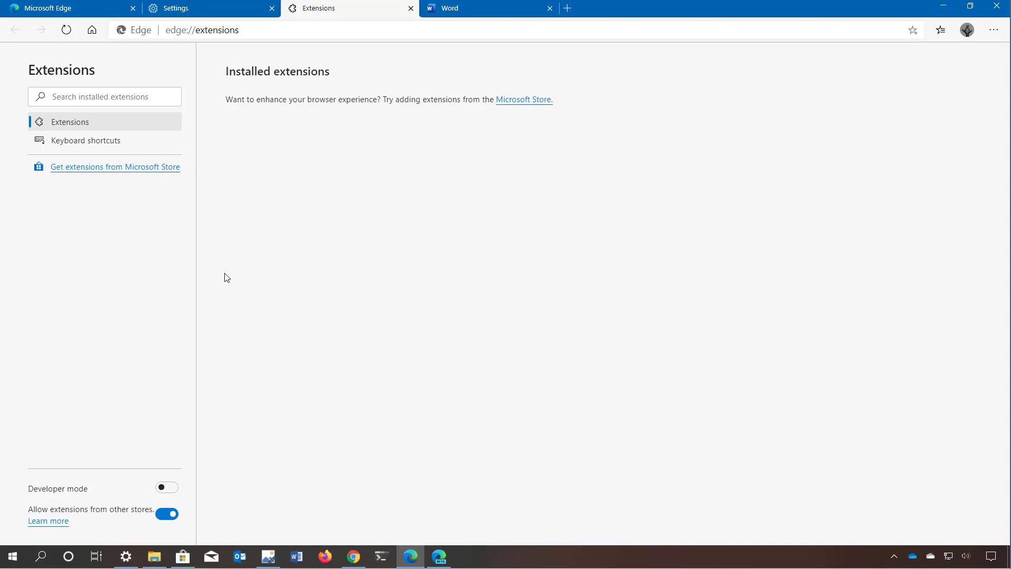
{"action": "left_click", "coordinate": [468, 10]}
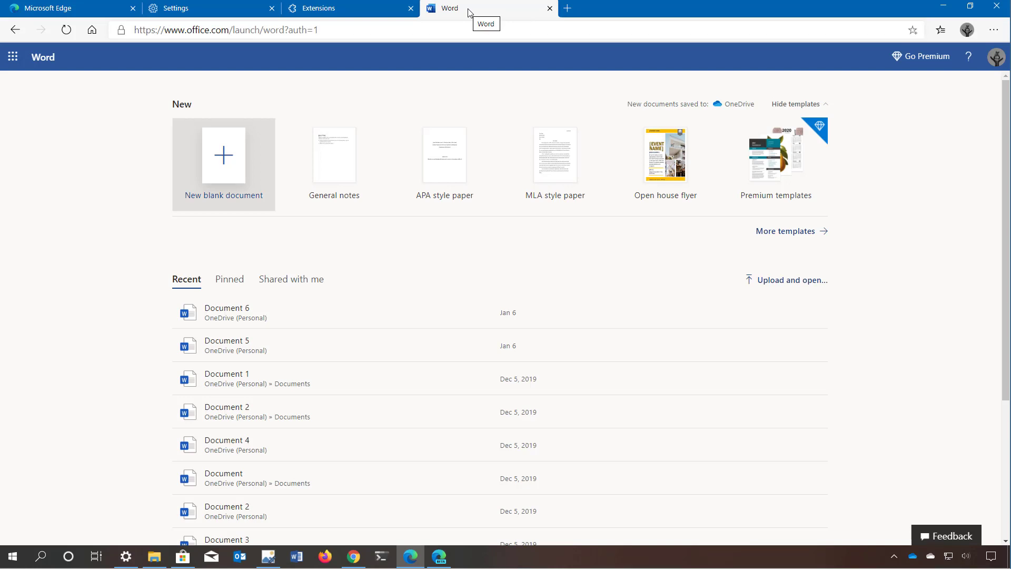
{"action": "left_click", "coordinate": [993, 30]}
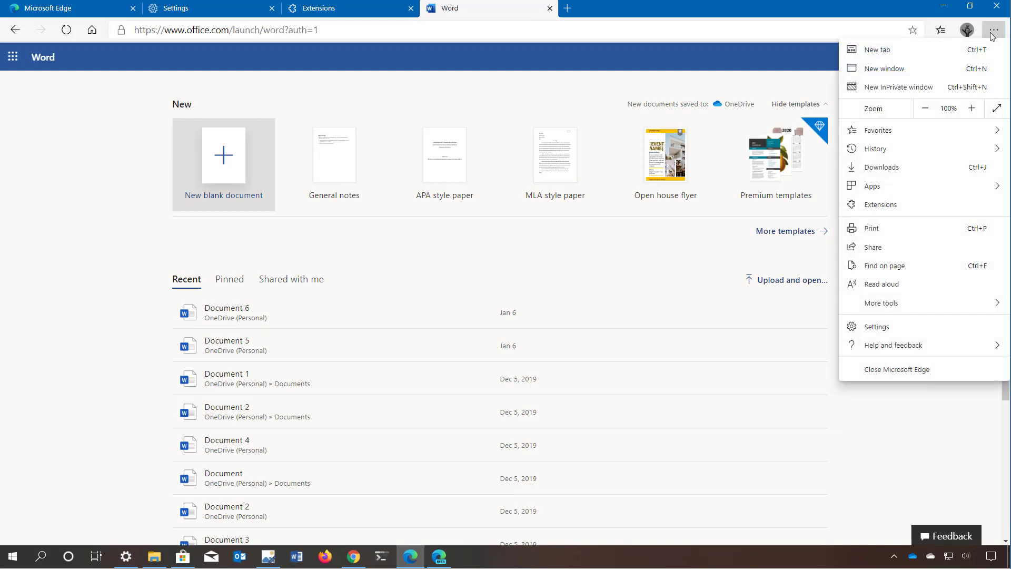
{"action": "mouse_move", "coordinate": [901, 189]}
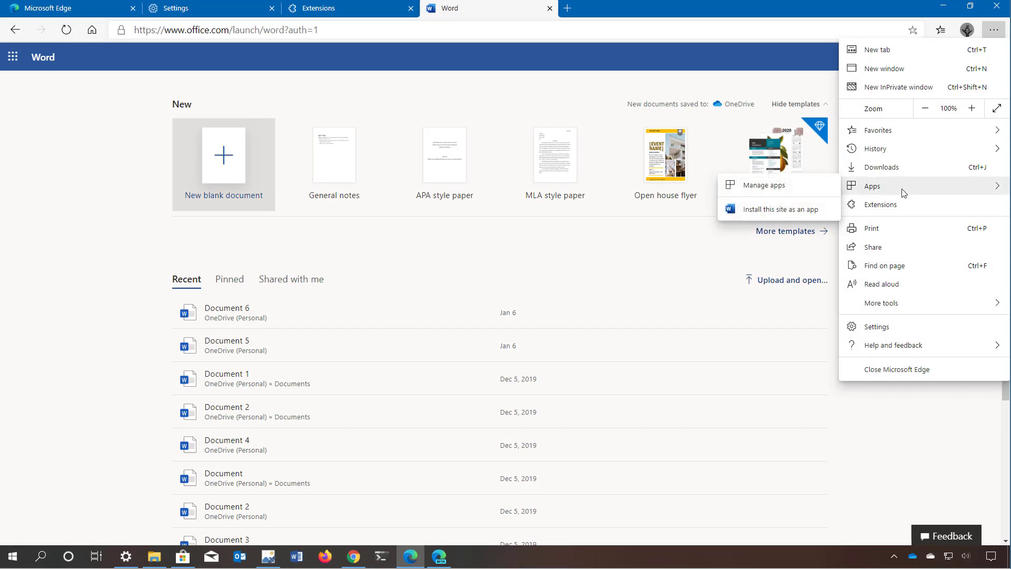
{"action": "left_click", "coordinate": [765, 210]}
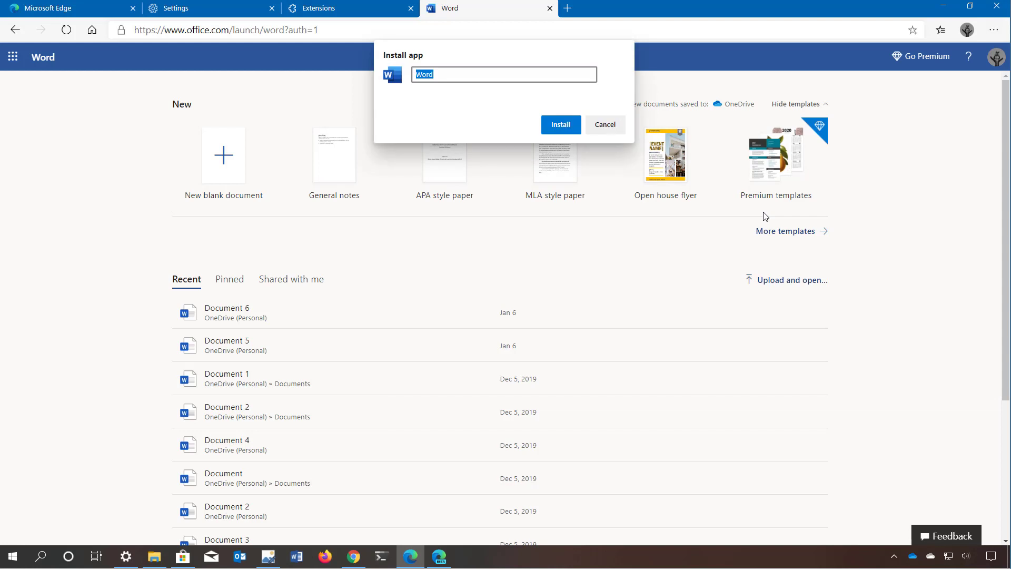
{"action": "left_click", "coordinate": [573, 125]}
{"action": "left_click", "coordinate": [943, 7]}
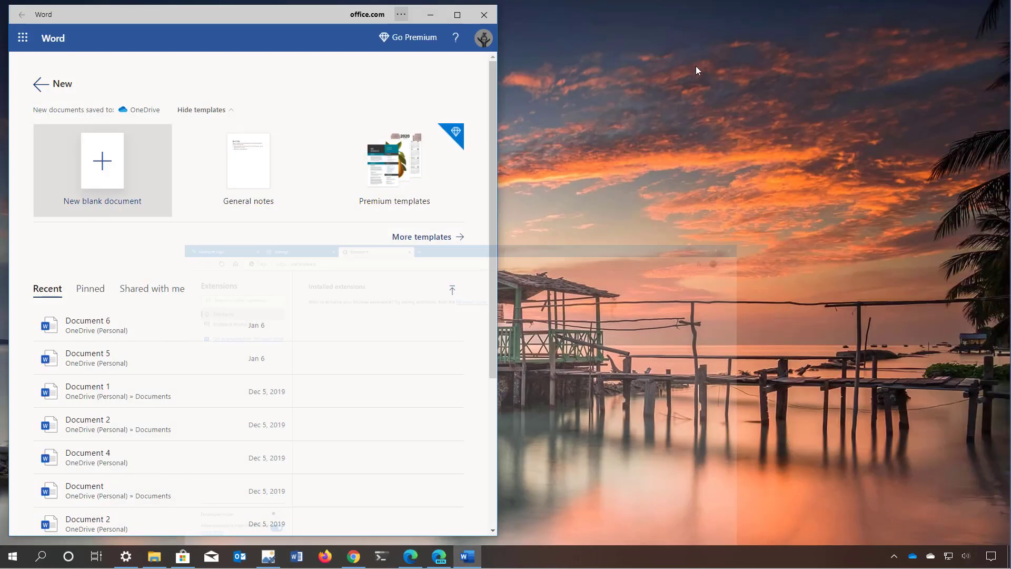
{"action": "left_click", "coordinate": [465, 20]}
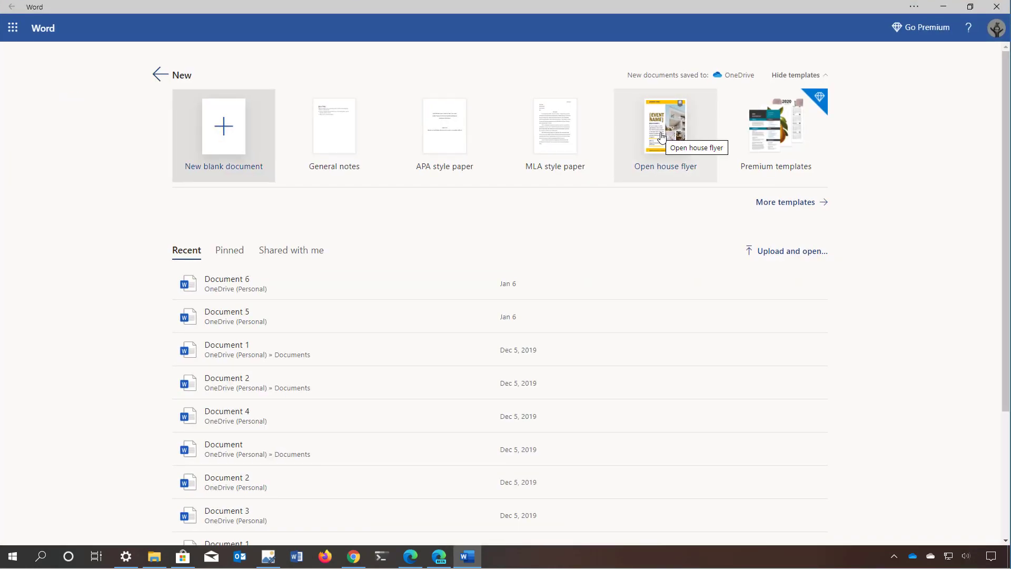
Switch to Windows Settings, go to Apps & features, and search the app list for "word".
{"action": "key", "text": "super"}
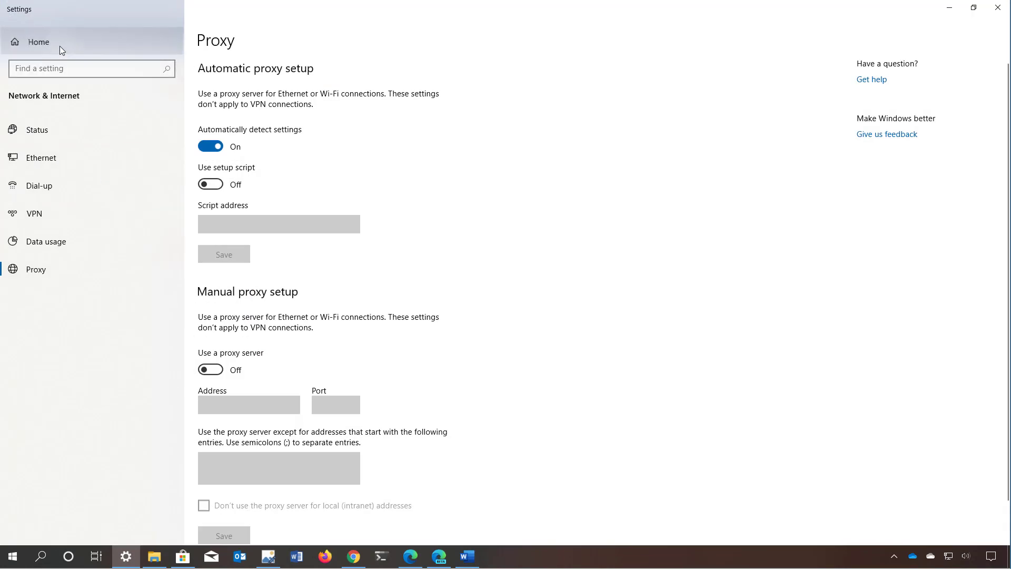
{"action": "left_click", "coordinate": [59, 49]}
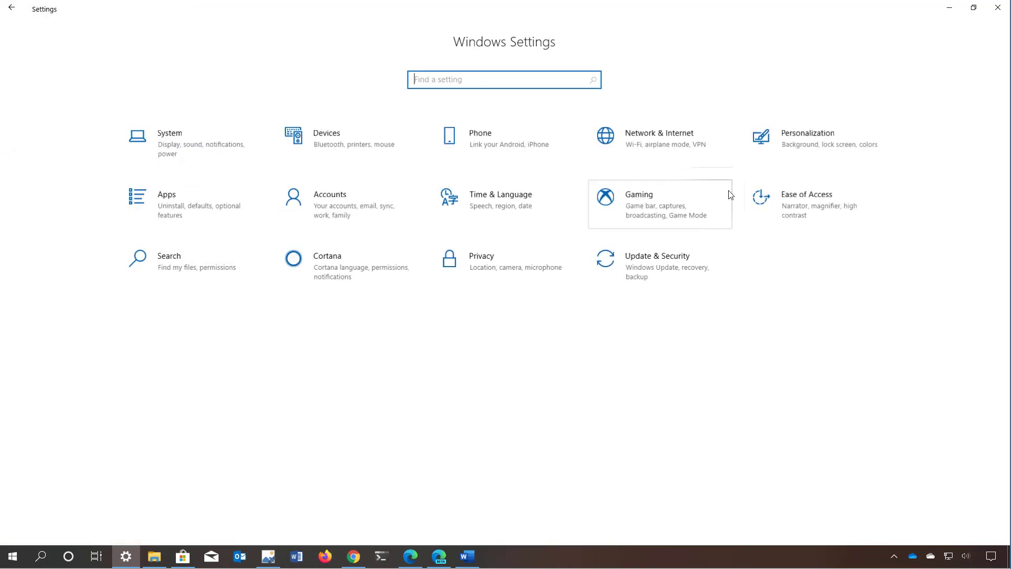
{"action": "left_click", "coordinate": [228, 206]}
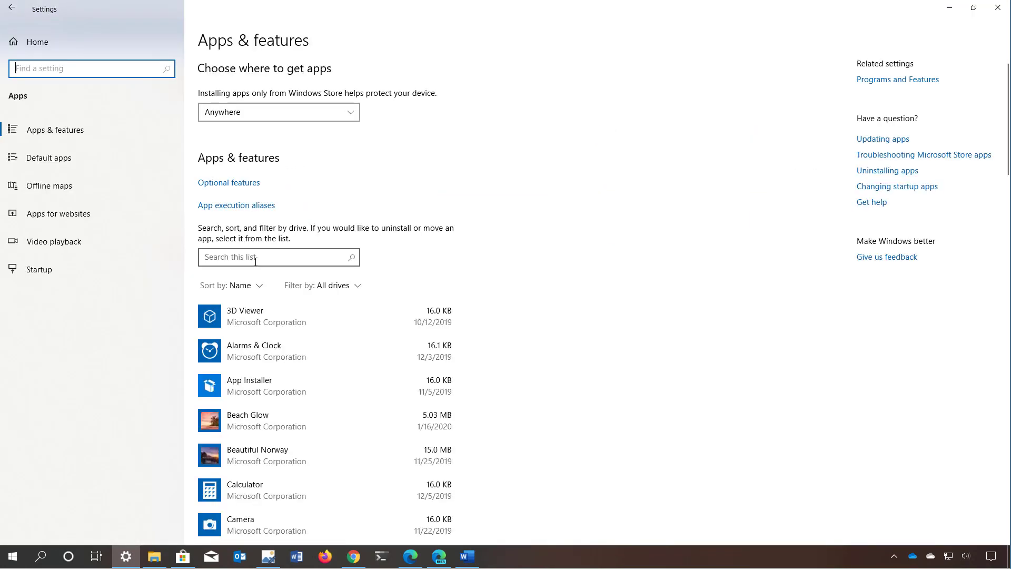
{"action": "left_click", "coordinate": [256, 260]}
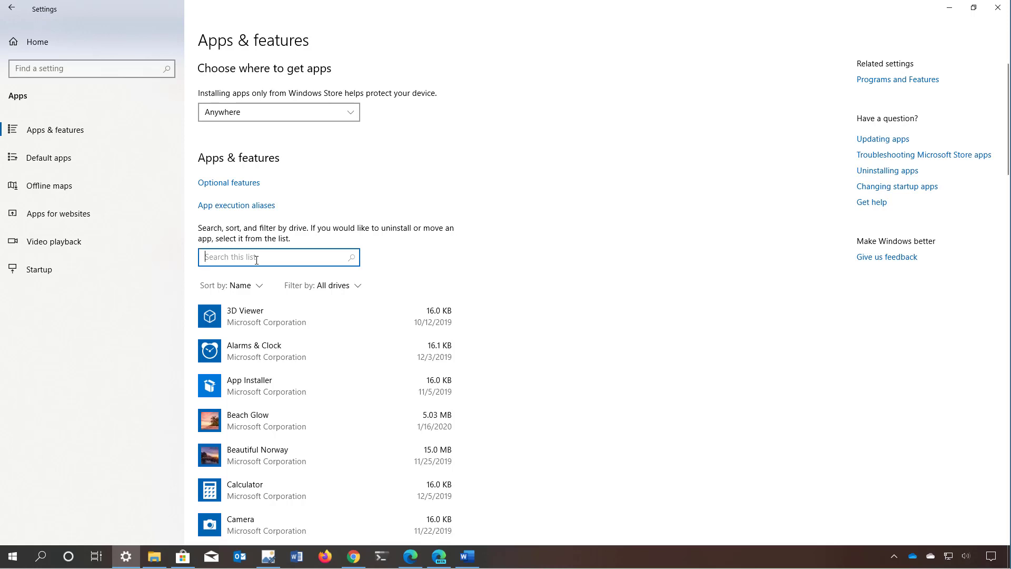
{"action": "type", "text": "word"}
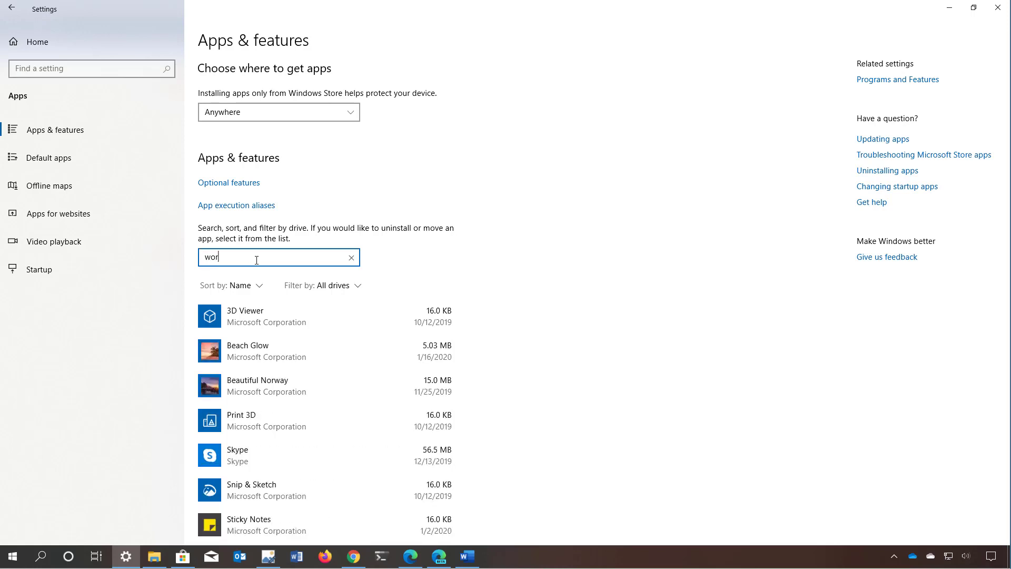
Uninstall the Word web app, confirm its removal, and minimize Windows Settings.
{"action": "left_click", "coordinate": [266, 311]}
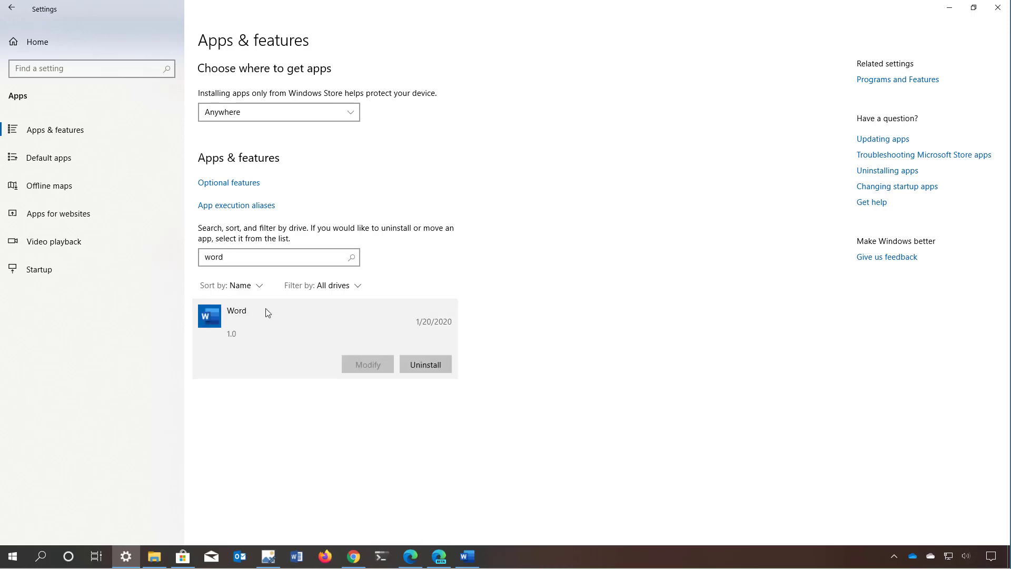
{"action": "left_click", "coordinate": [421, 366]}
{"action": "left_click", "coordinate": [474, 337]}
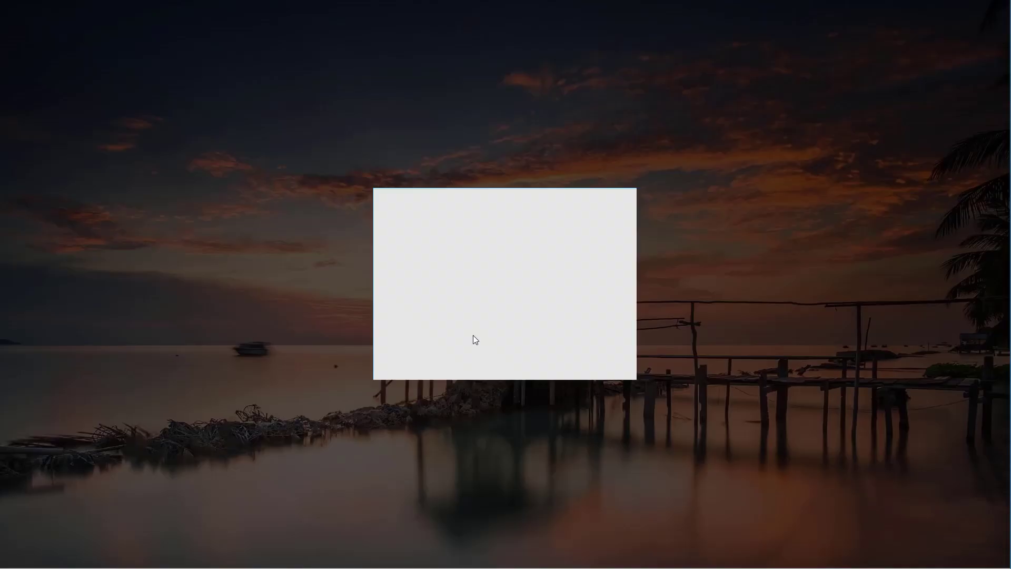
{"action": "left_click", "coordinate": [467, 351]}
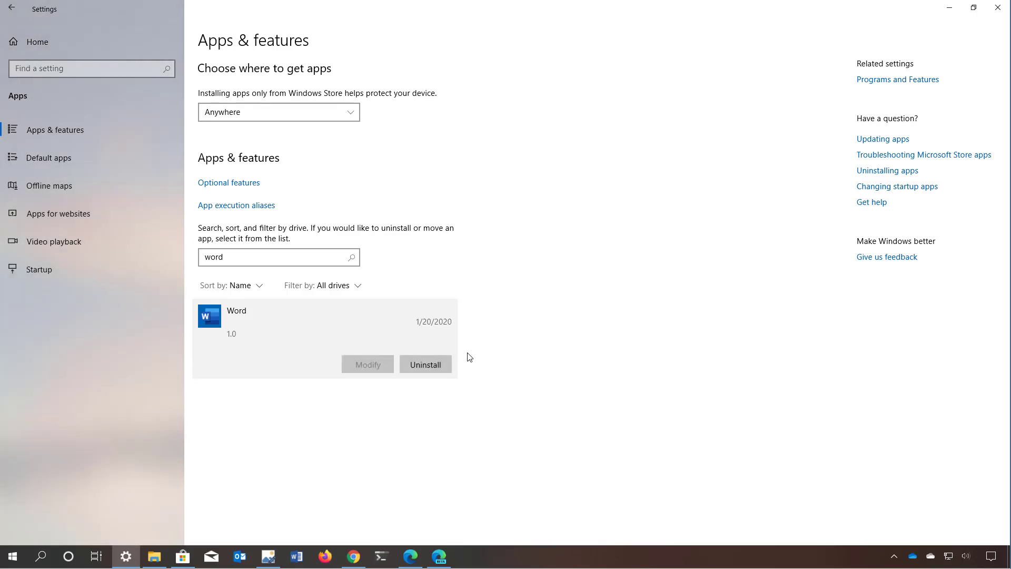
{"action": "left_click", "coordinate": [951, 12]}
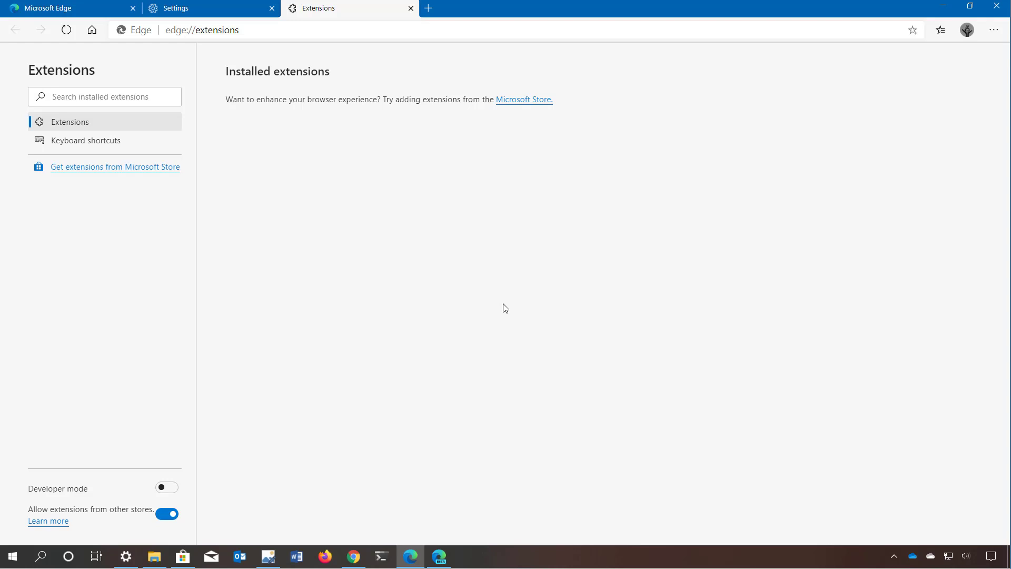
Open pureinfotech.com in a new browser tab.
{"action": "left_click", "coordinate": [428, 8]}
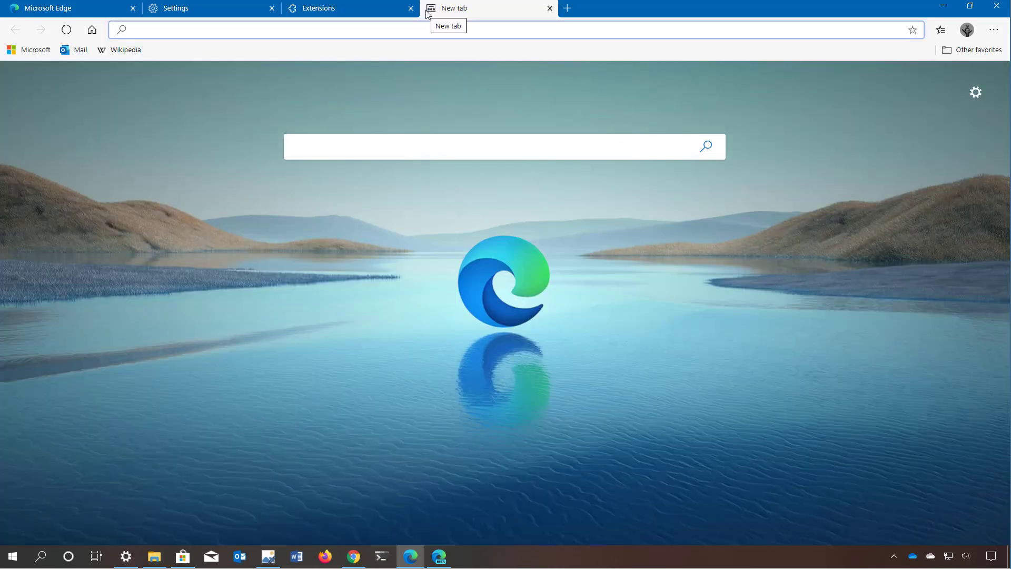
{"action": "type", "text": "pureifn"}
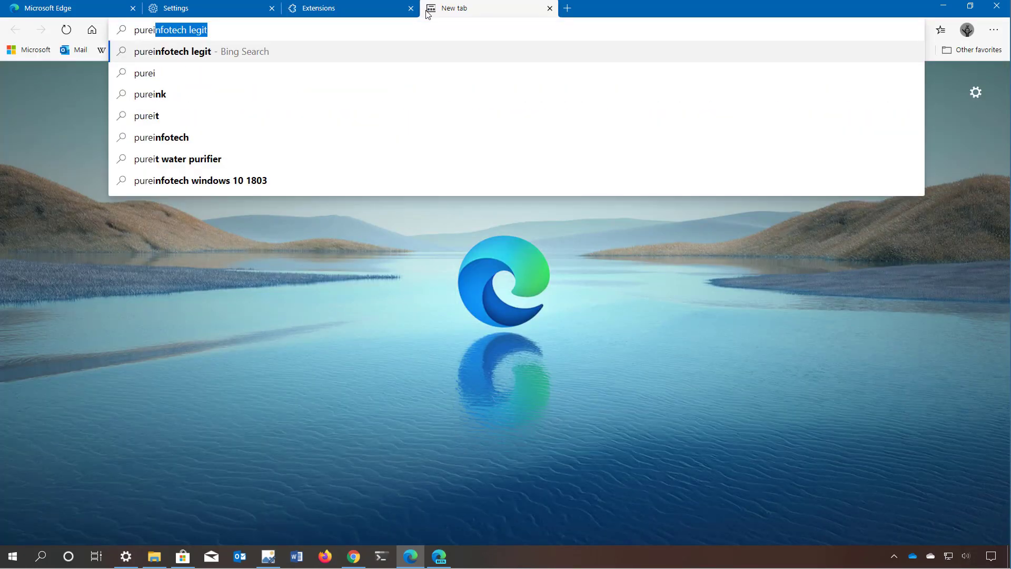
{"action": "key", "text": "BackSpace"}
{"action": "key", "text": "BackSpace"}
{"action": "type", "text": "nfotech.c"}
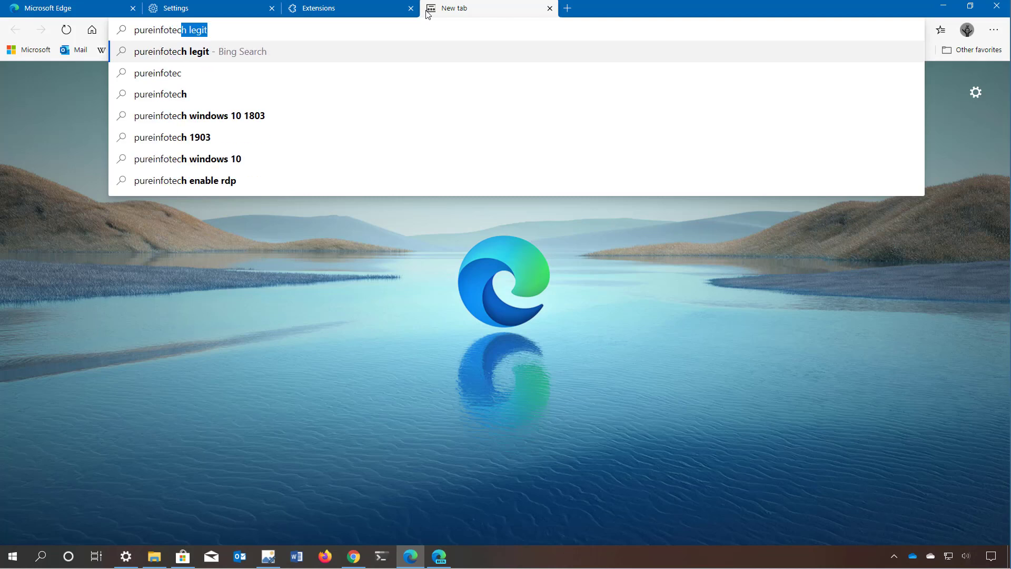
{"action": "type", "text": "om"}
{"action": "key", "text": "Return"}
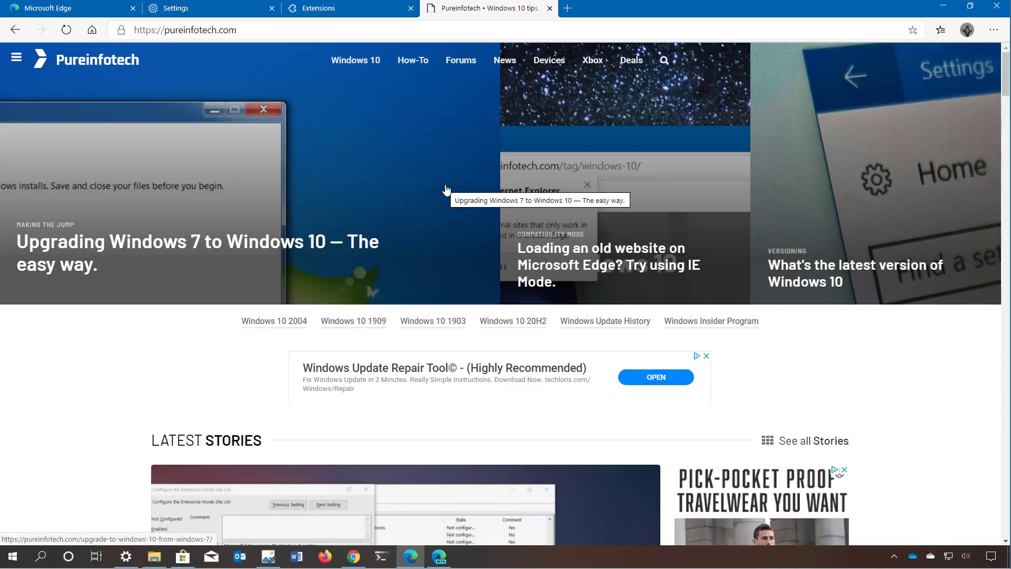
Open the article on enabling IE Mode for external websites and view it in Immersive Reader.
{"action": "left_click", "coordinate": [449, 212]}
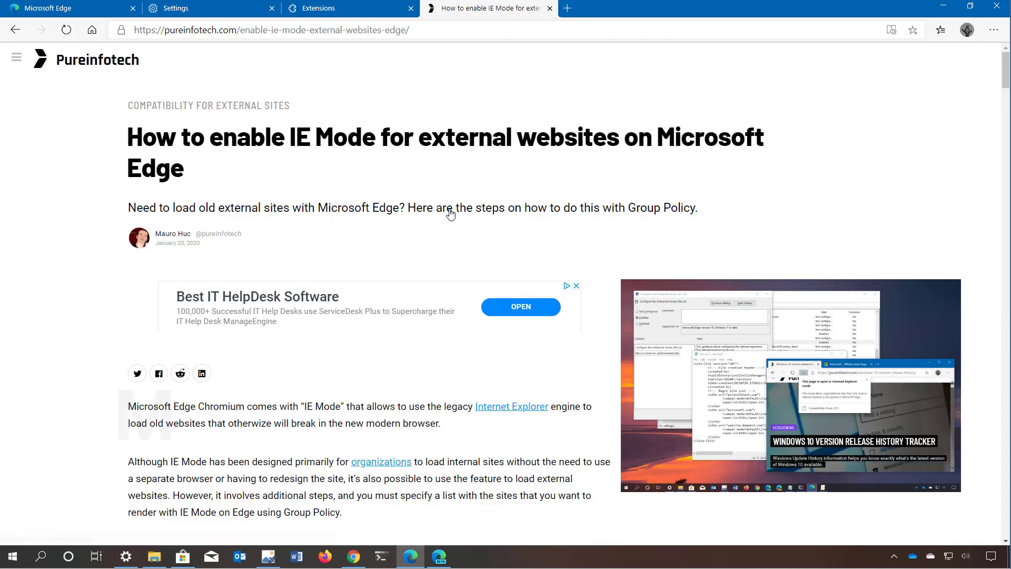
{"action": "left_click", "coordinate": [888, 36]}
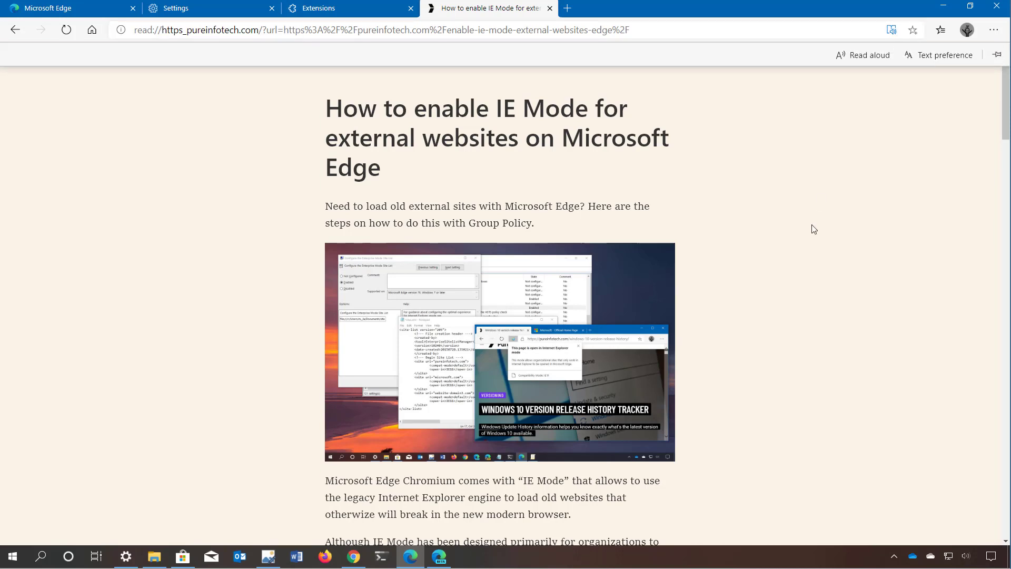
{"action": "scroll", "coordinate": [798, 233], "scroll_direction": "down", "scroll_amount": 7}
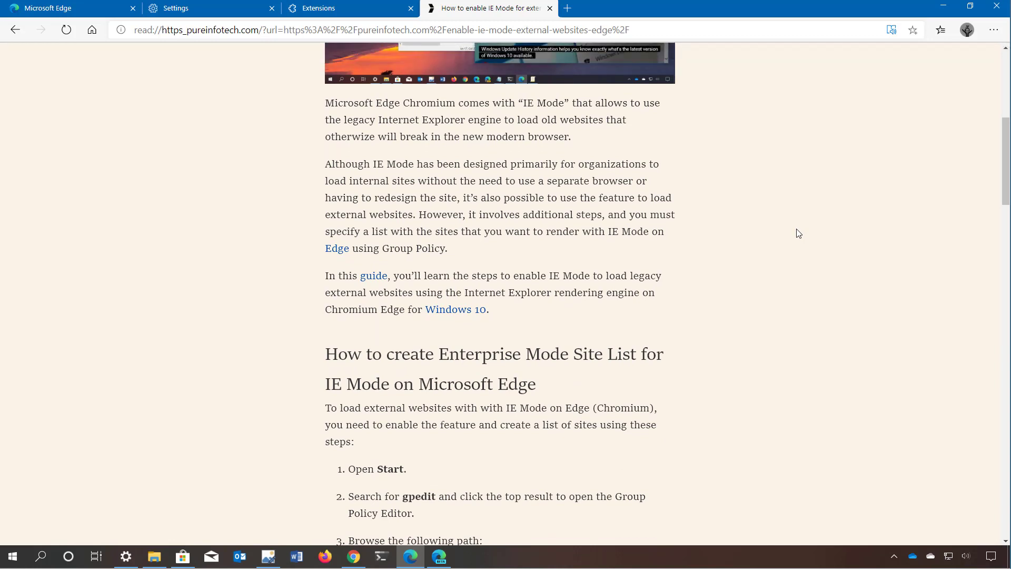
{"action": "scroll", "coordinate": [798, 234], "scroll_direction": "up", "scroll_amount": 7}
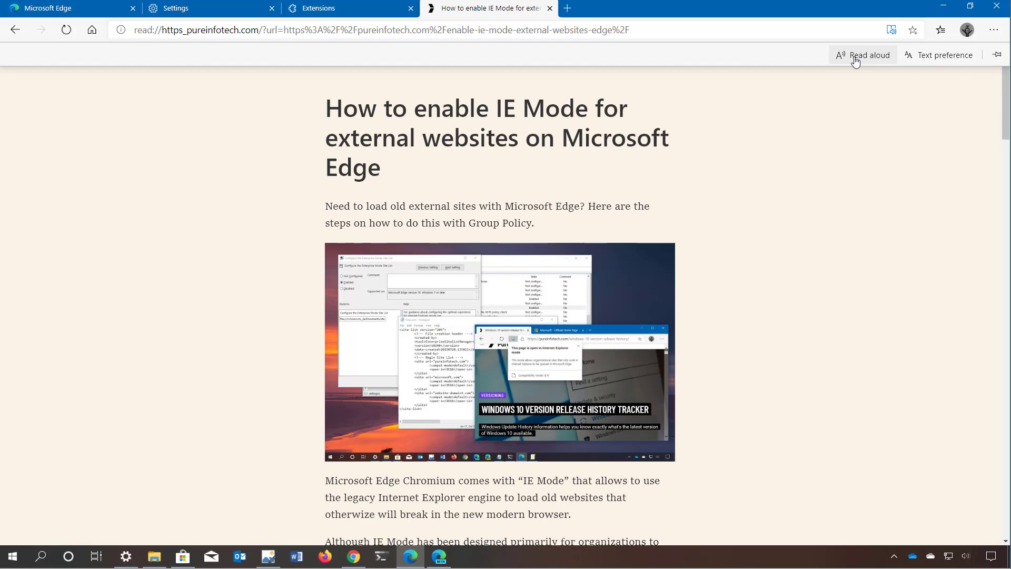
Set the reading view's page theme to gray and its text size one notch above Medium.
{"action": "left_click", "coordinate": [928, 56]}
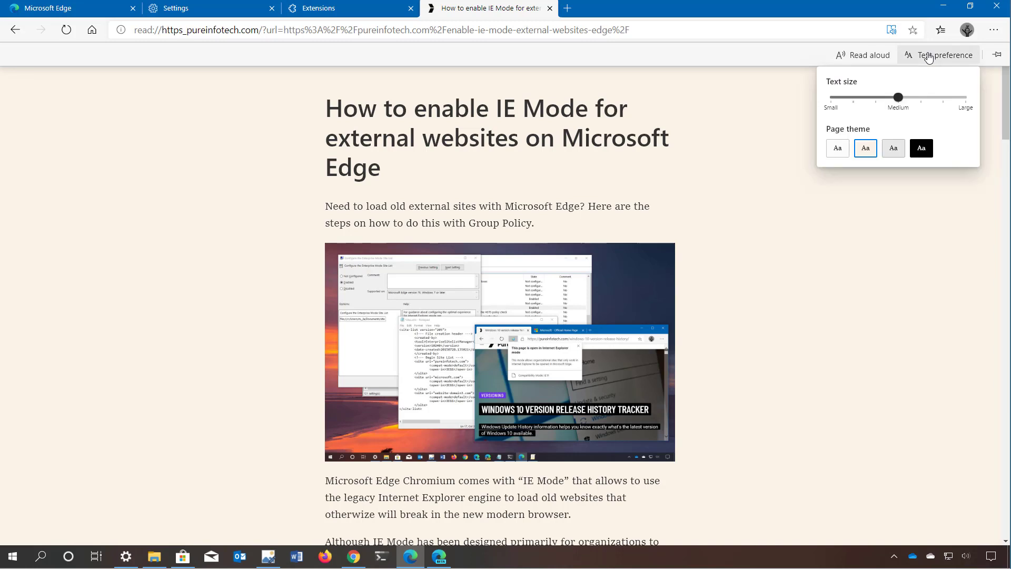
{"action": "left_click", "coordinate": [893, 149]}
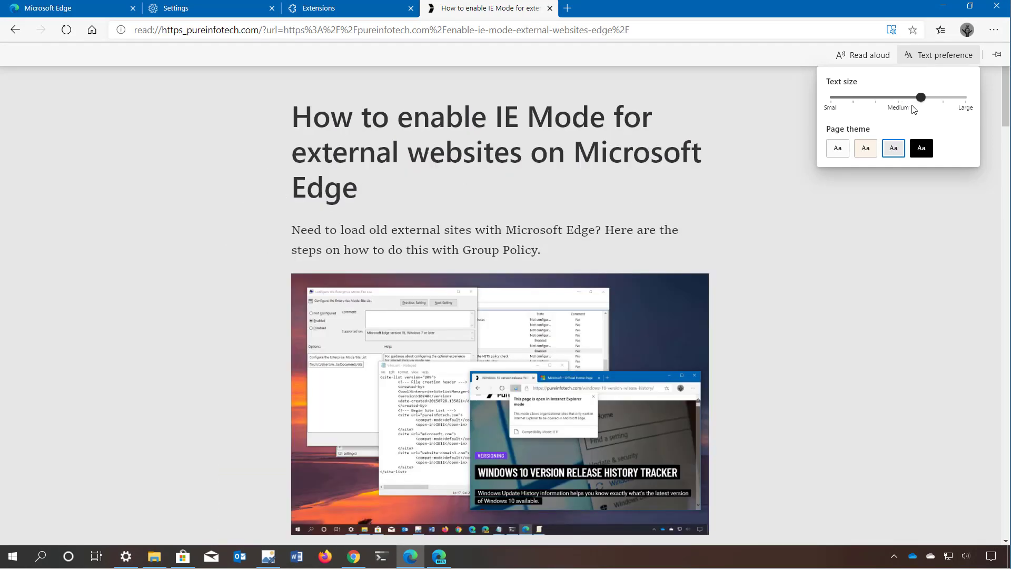
{"action": "left_click", "coordinate": [927, 243]}
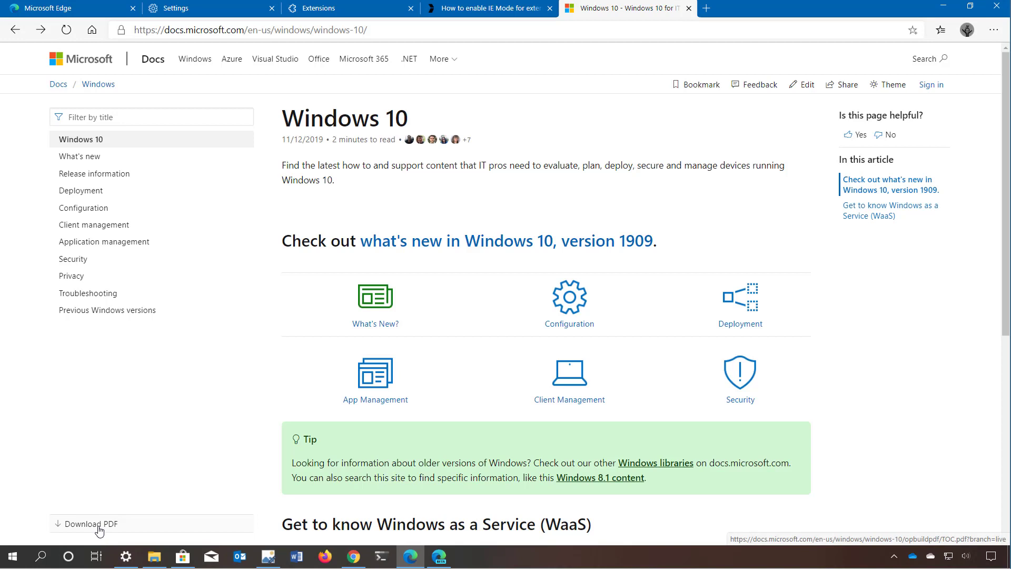
Open the PDF of the Windows 10 documentation page and draw a large freehand loop beside the contents list.
{"action": "left_click", "coordinate": [97, 523]}
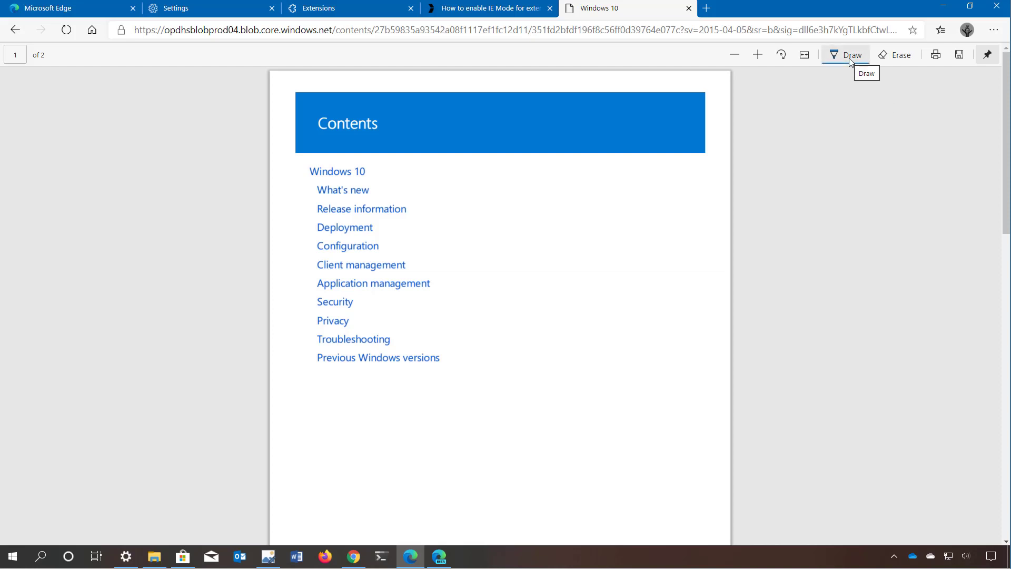
{"action": "mouse_move", "coordinate": [539, 275]}
{"action": "left_mouse_down"}
{"action": "mouse_move", "coordinate": [510, 390]}
{"action": "mouse_move", "coordinate": [624, 295]}
{"action": "left_mouse_up"}
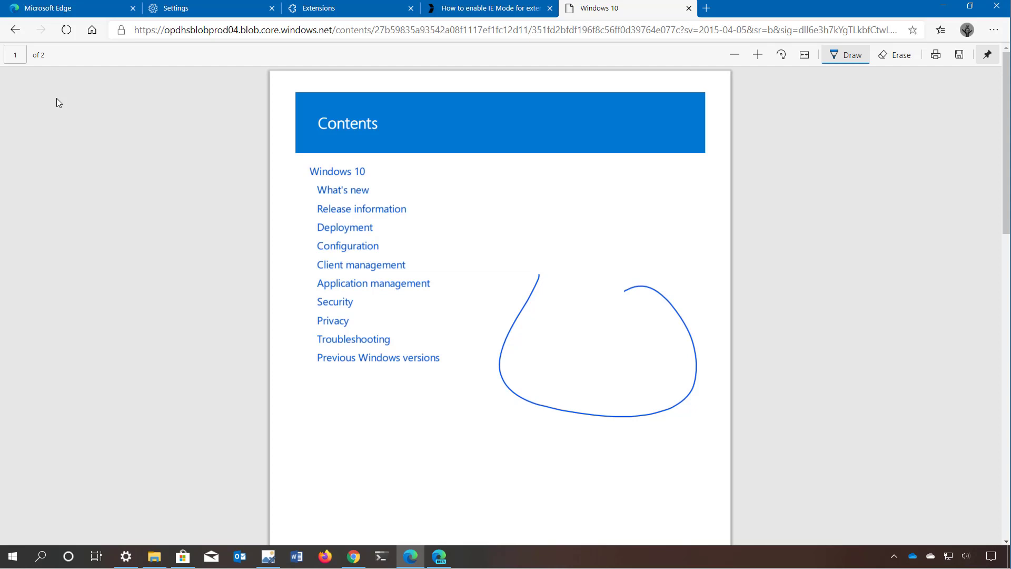
{"action": "key", "text": "ctrl+1"}
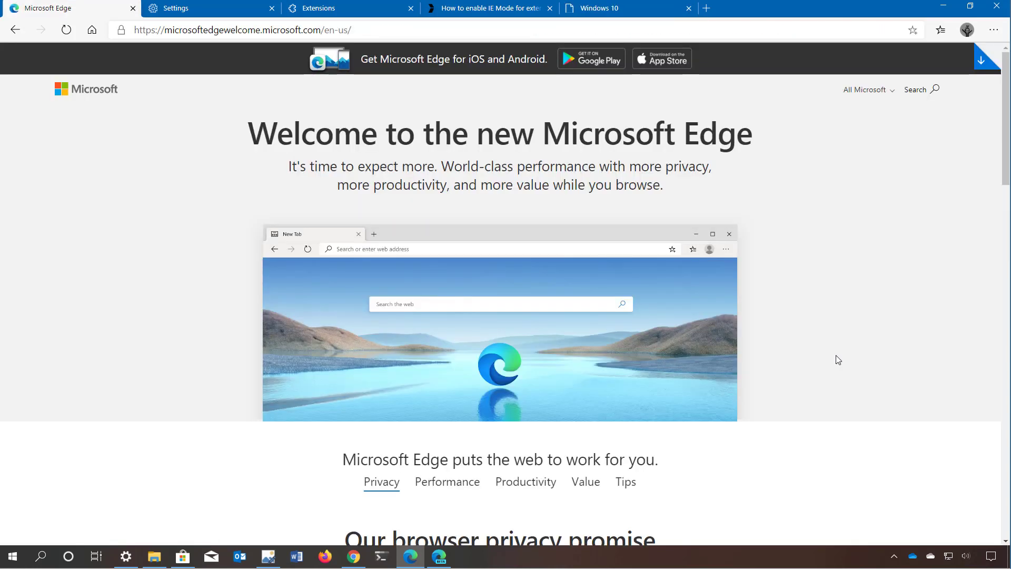